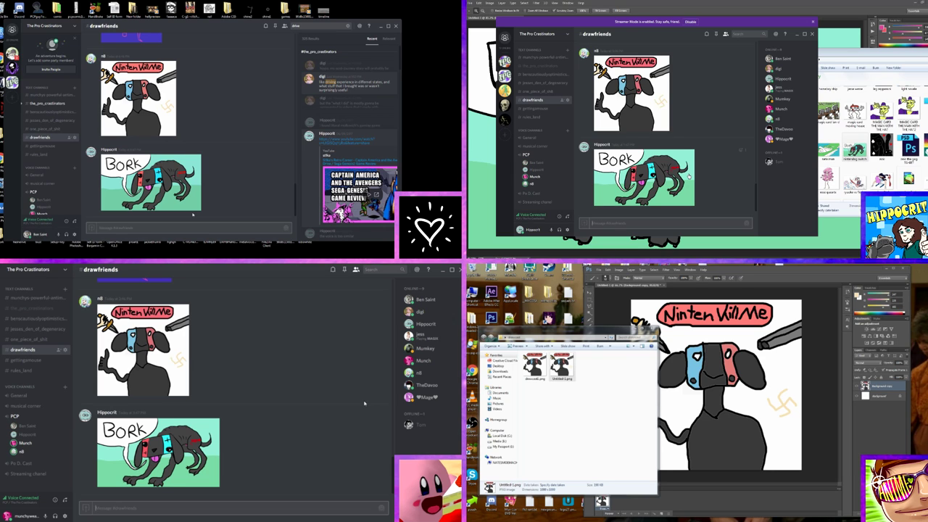
View the BORK dog drawing enlarged in the drawfriends channel and close the enlarged pink drawing.
left_click(688, 176)
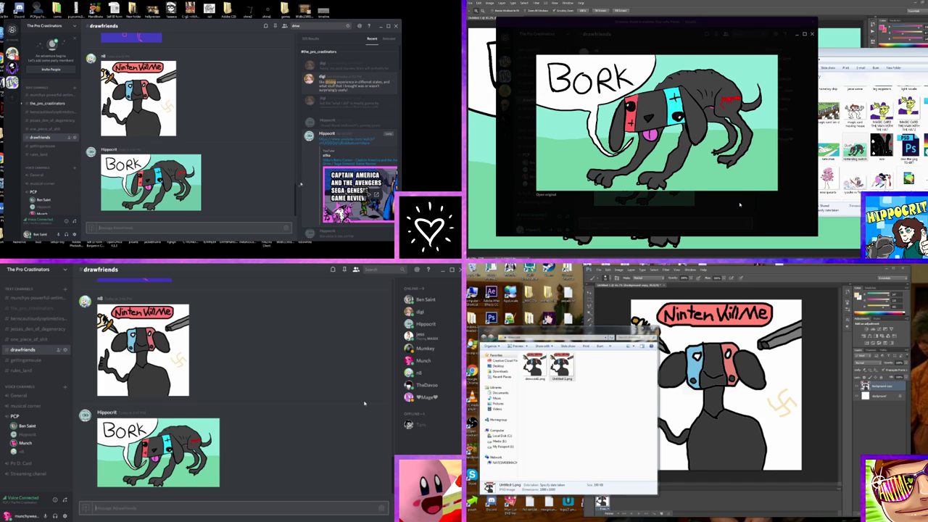
mouse_move(295, 194)
left_mouse_down()
mouse_move(289, 148)
mouse_move(294, 174)
mouse_move(294, 165)
mouse_move(283, 173)
left_mouse_up()
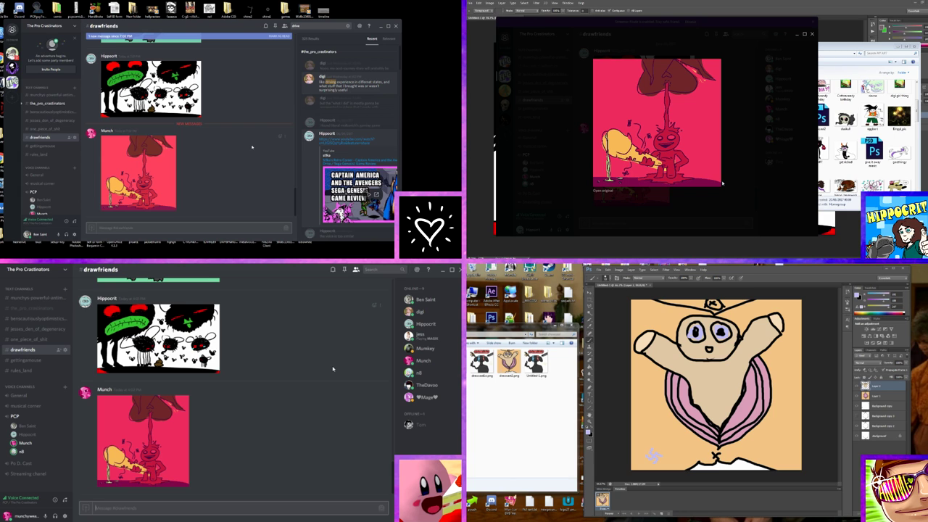
left_click(722, 183)
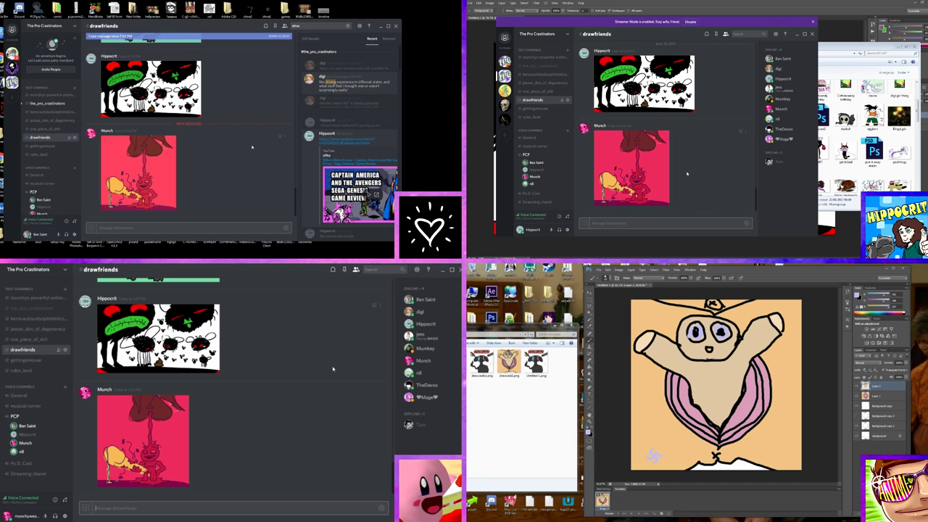
Move the drawings folder window over the artwork and select the orange drawing's file, drawcast2.png.
left_click_drag(508, 334, 536, 332)
left_click(611, 366)
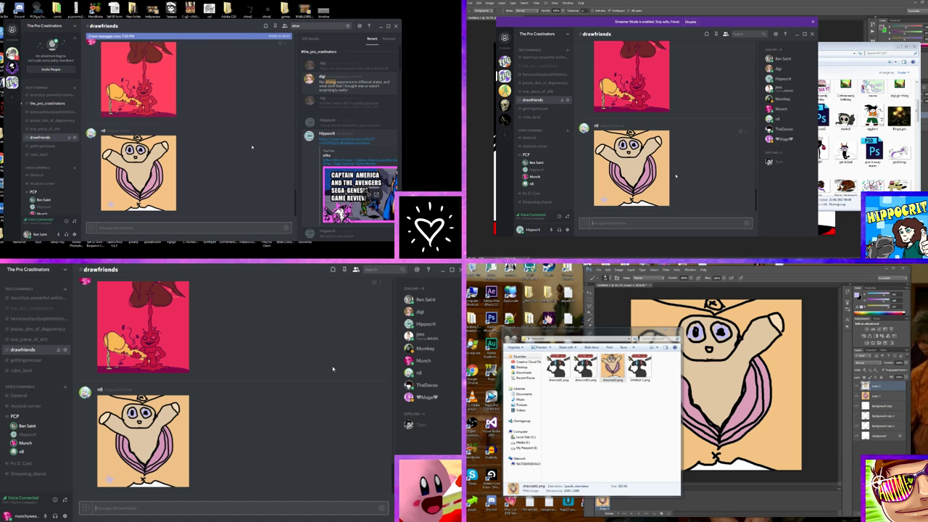
View the orange drawing posted in the drawfriends channel enlarged and close the preview.
left_click(664, 171)
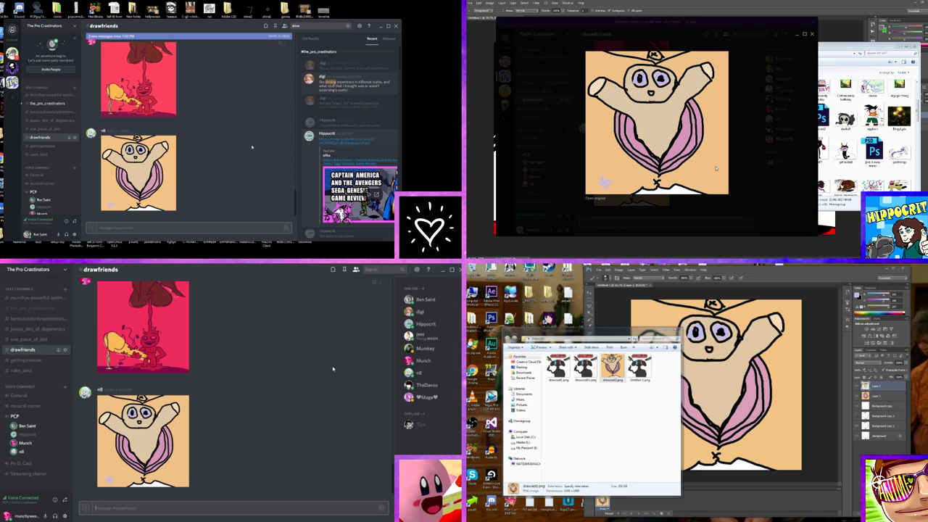
left_click(746, 165)
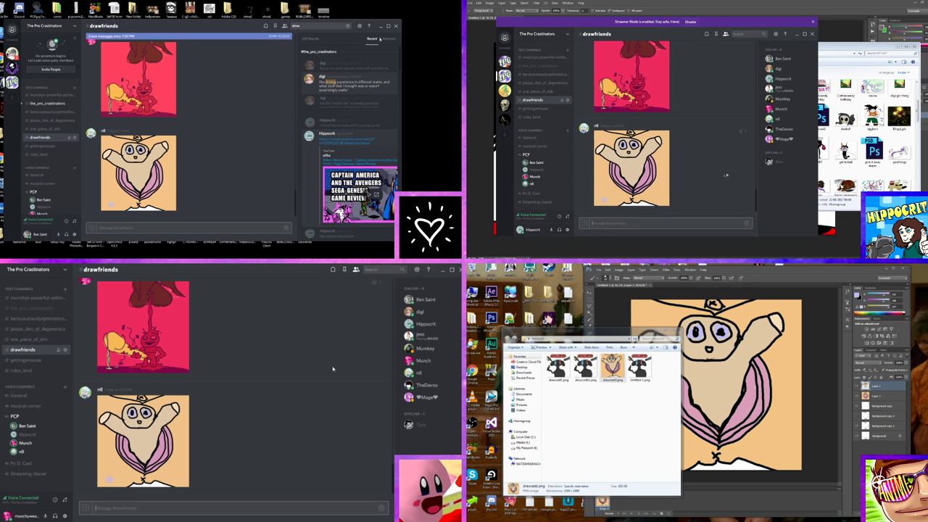
Move the chat window sideways across the desktop to uncover the desktop icons beside it.
left_click_drag(374, 24, 292, 22)
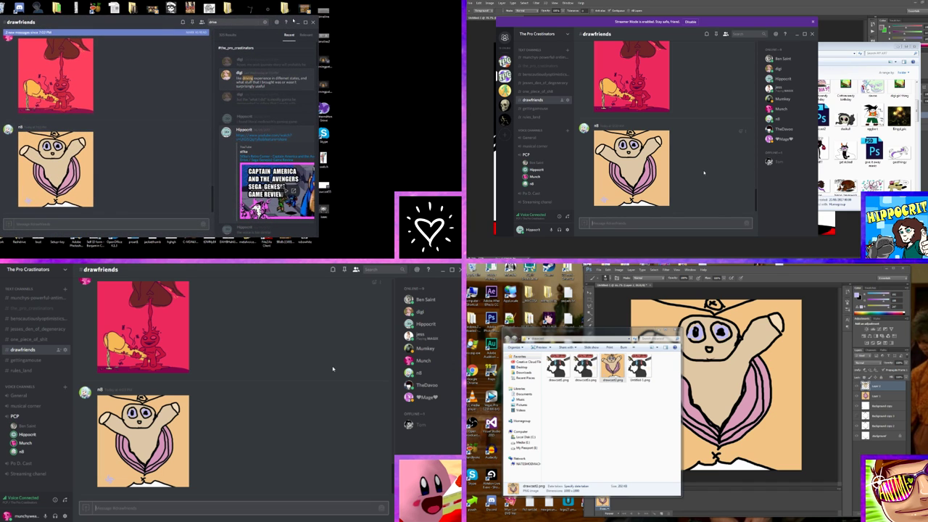
left_click_drag(293, 22, 300, 22)
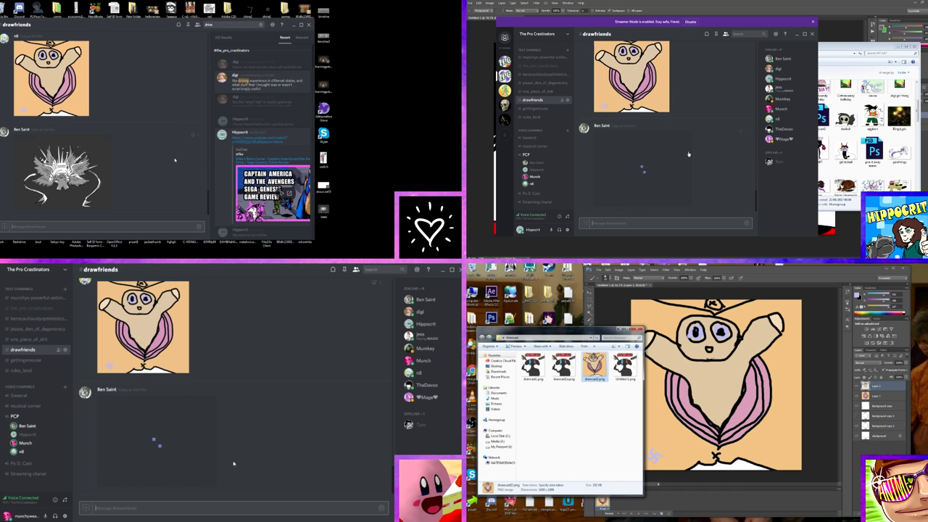
View the grey winged drawing enlarged, close its previews, and move the chat window back across the desktop.
left_click(197, 456)
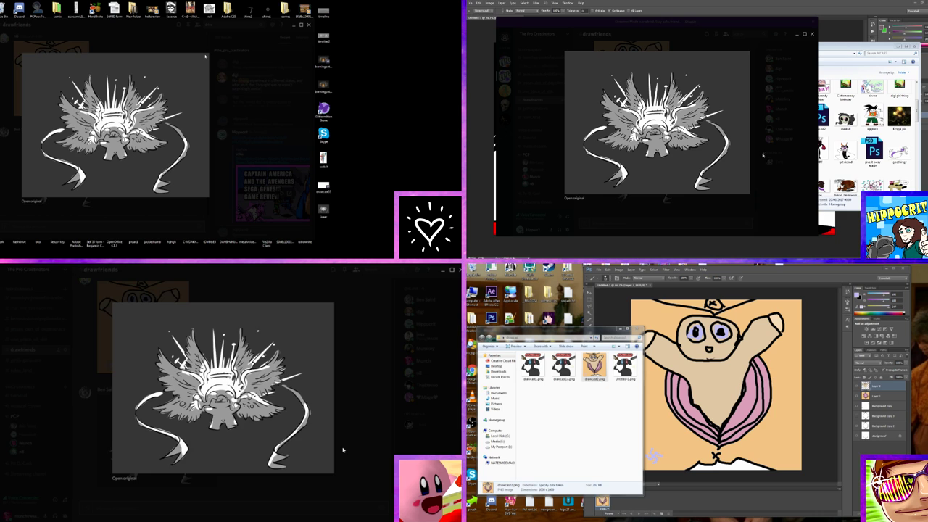
left_click(343, 450)
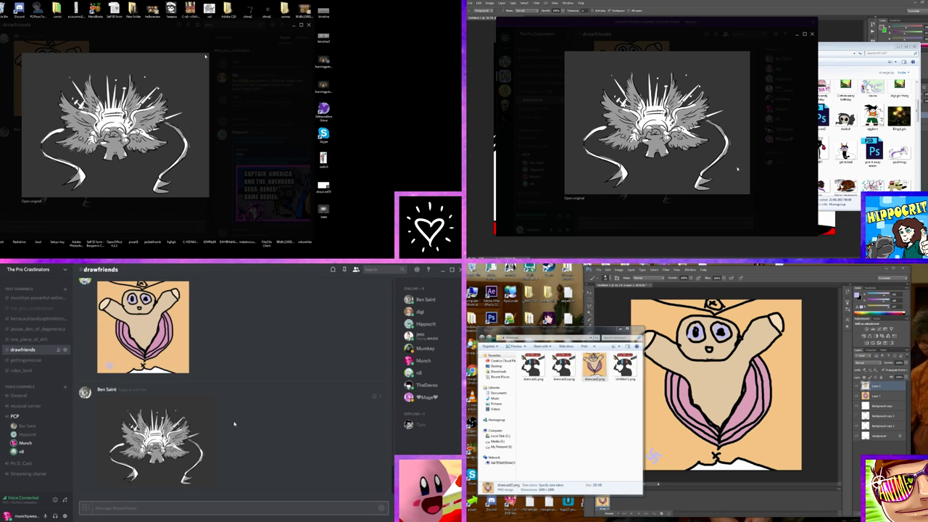
scroll(234, 424, "up", 3)
scroll(231, 428, "down", 3)
left_click(157, 39)
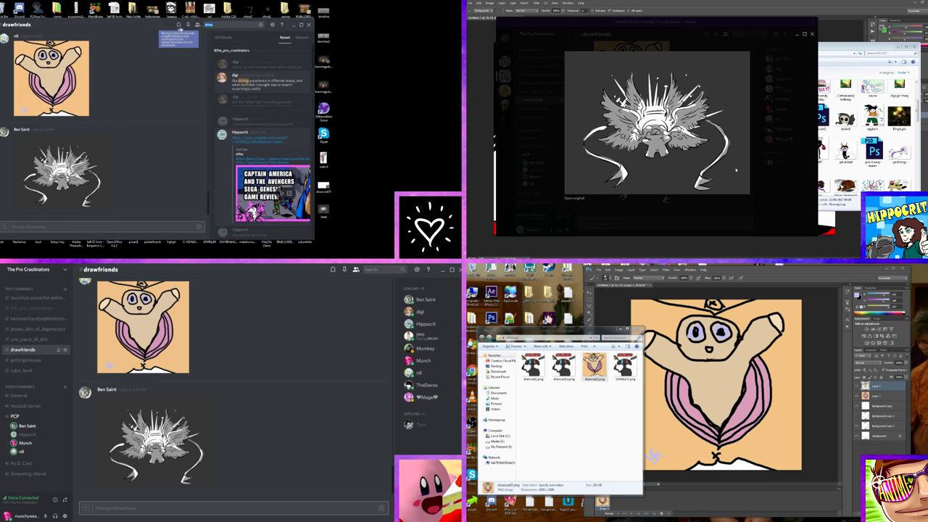
double_click(169, 27)
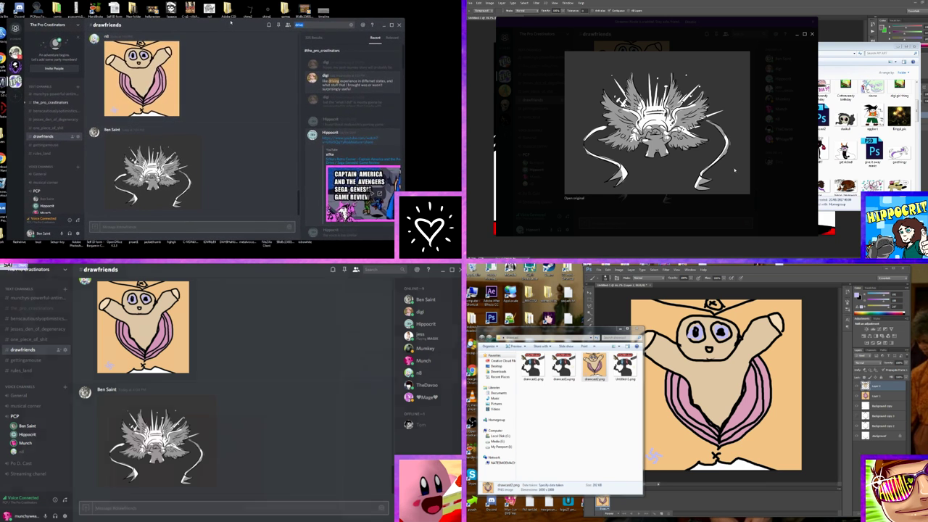
Switch to PaintTool SAI and clear the finished pink drawing from its layer to get a blank canvas.
key("alt+Tab")
scroll(241, 430, "down", 5)
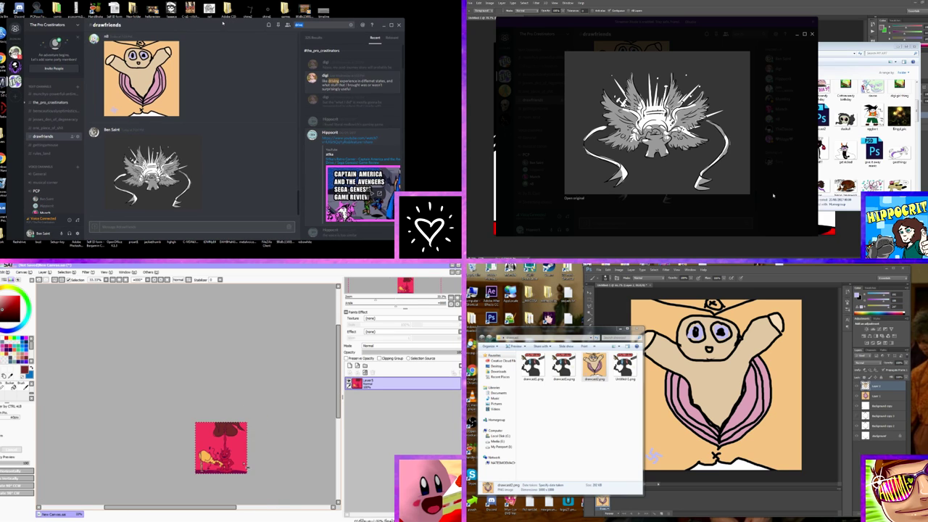
scroll(244, 464, "up", 2)
left_click(364, 373)
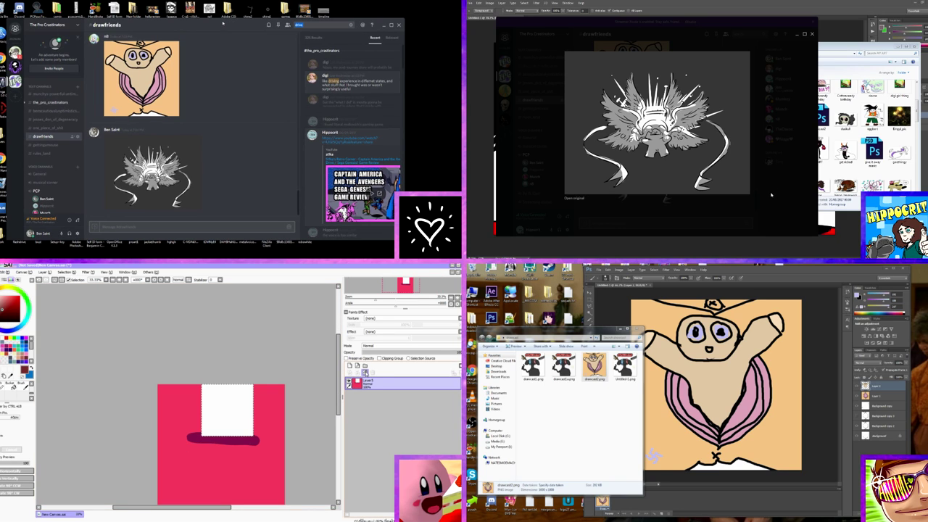
left_click(364, 372)
scroll(240, 446, "up", 3)
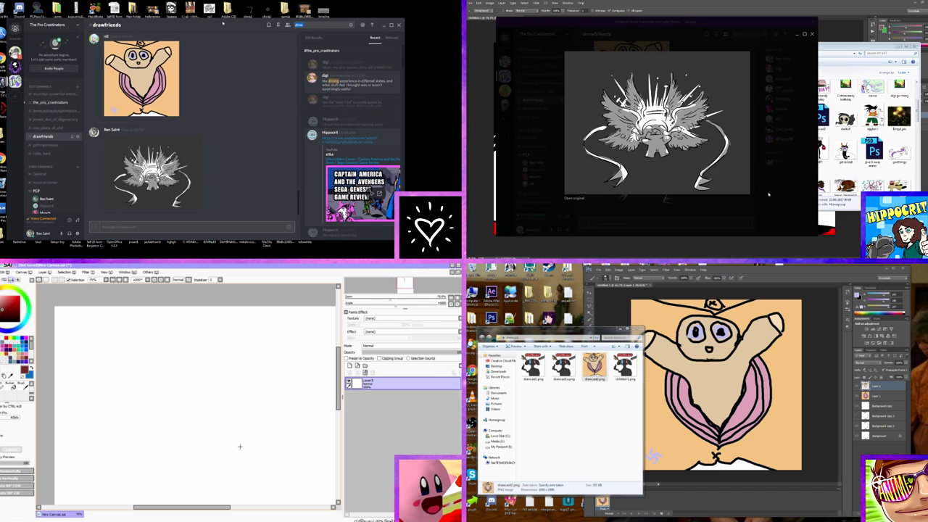
Close the enlarged winged drawing and minimize the chat window to return to the fly artwork in Photoshop.
left_click(770, 194)
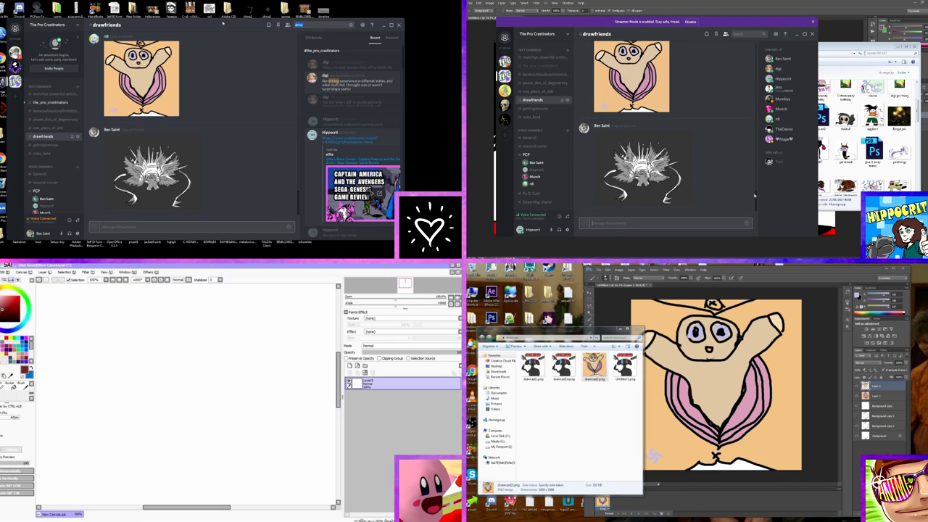
left_click(797, 20)
Choose a drawing tool for sketching on the cleared canvas in PaintTool SAI.
left_click(7, 382)
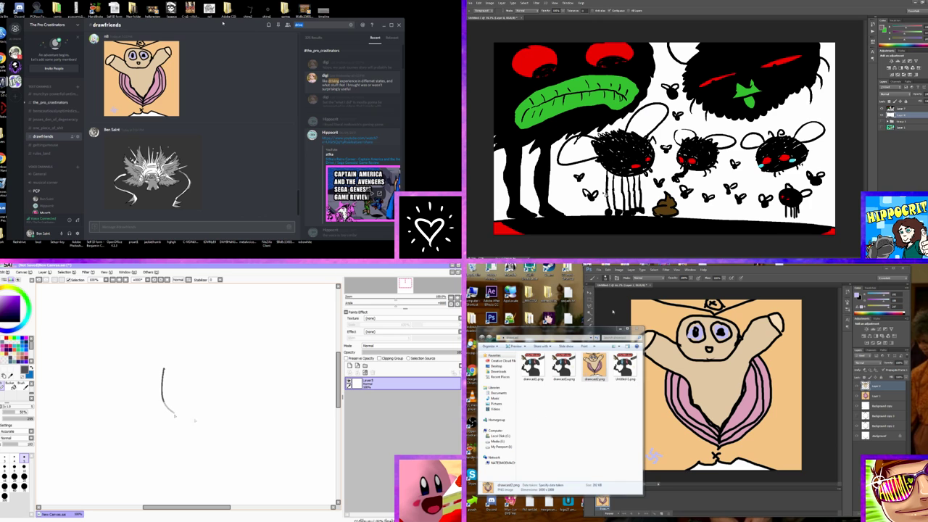
Move the drawings folder window higher on the desktop and bring the Photoshop window with the orange drawing to the front.
left_click_drag(606, 332, 600, 302)
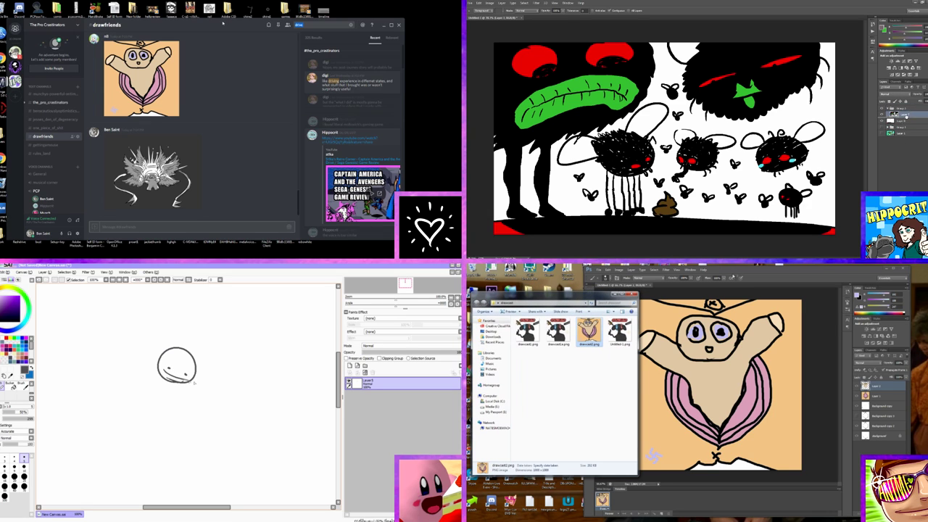
left_click(750, 272)
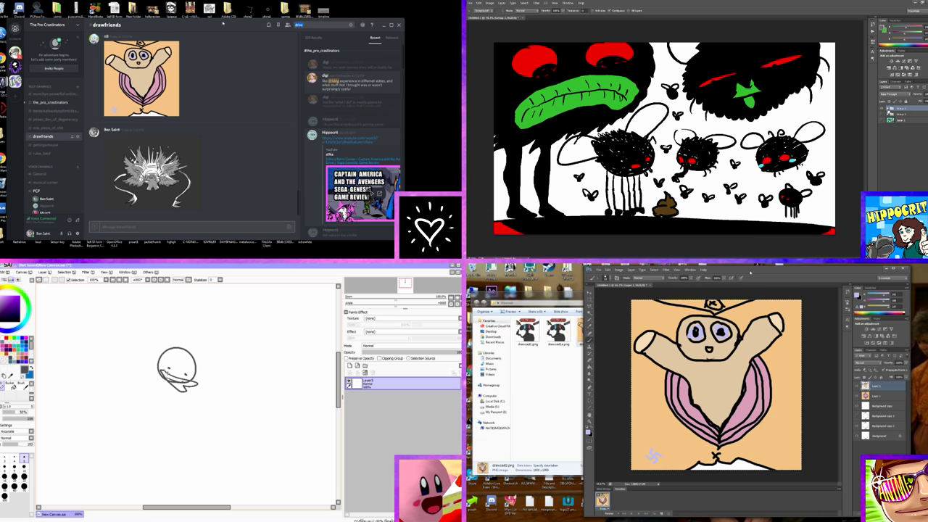
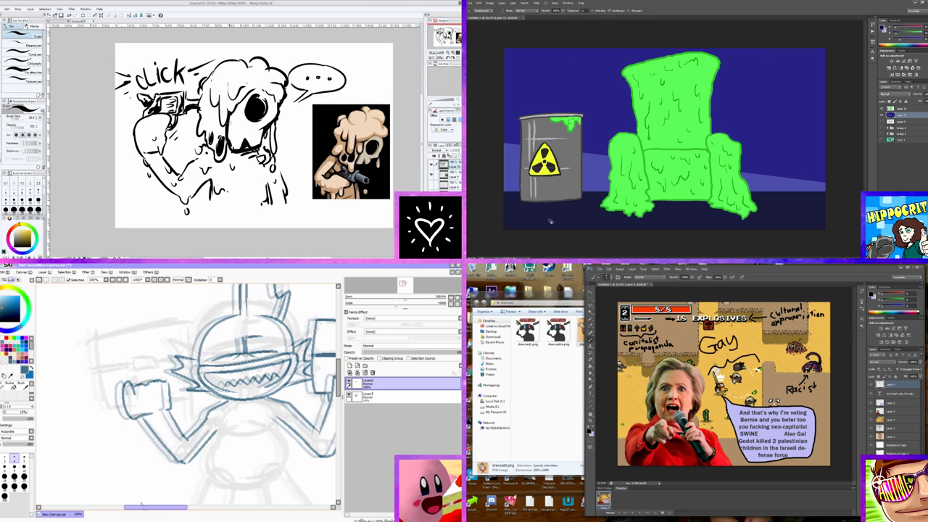
Recolour the floor beneath the slime chair and barrel with a dark navy foreground colour using the fill tool.
left_click(475, 161)
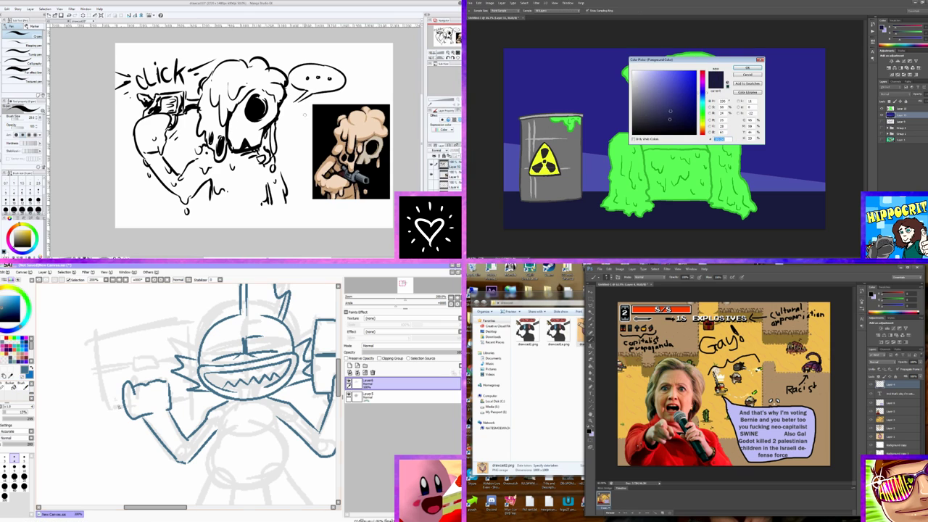
key("Return")
key("g")
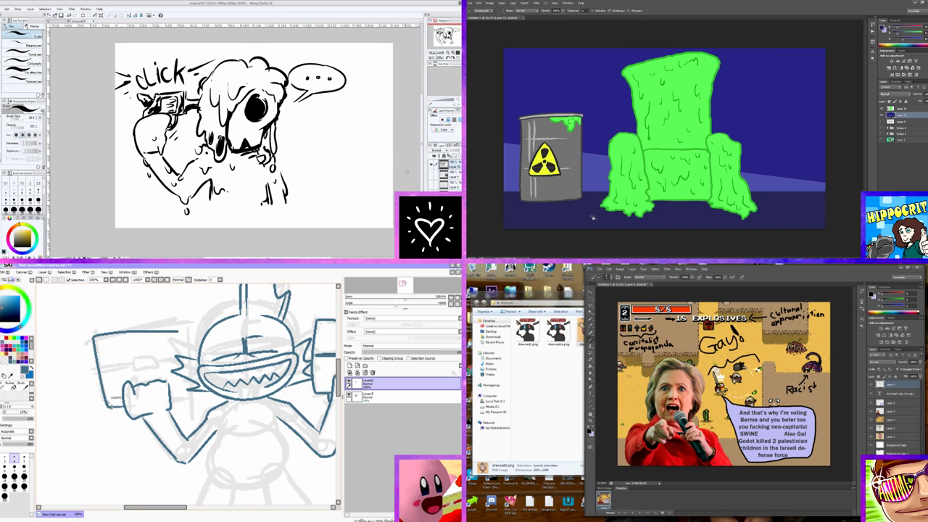
left_click(476, 160)
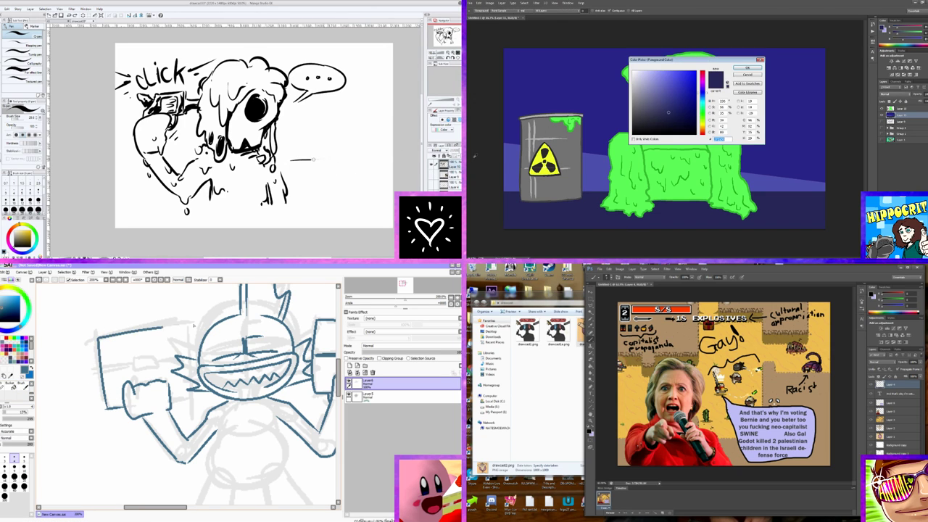
left_click(752, 68)
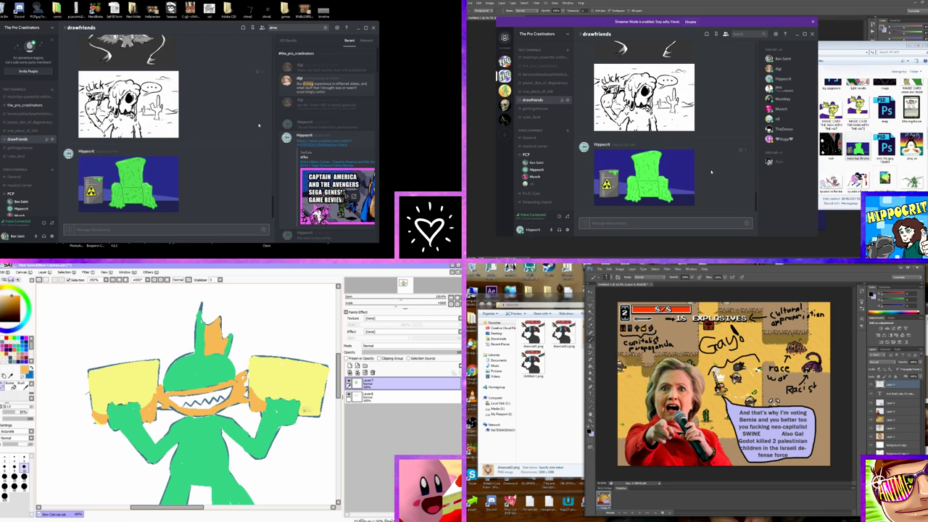
Move the colour layer below the line-art layer and paint along the green character's lower leg with the swapped colour.
left_click_drag(362, 383, 362, 398)
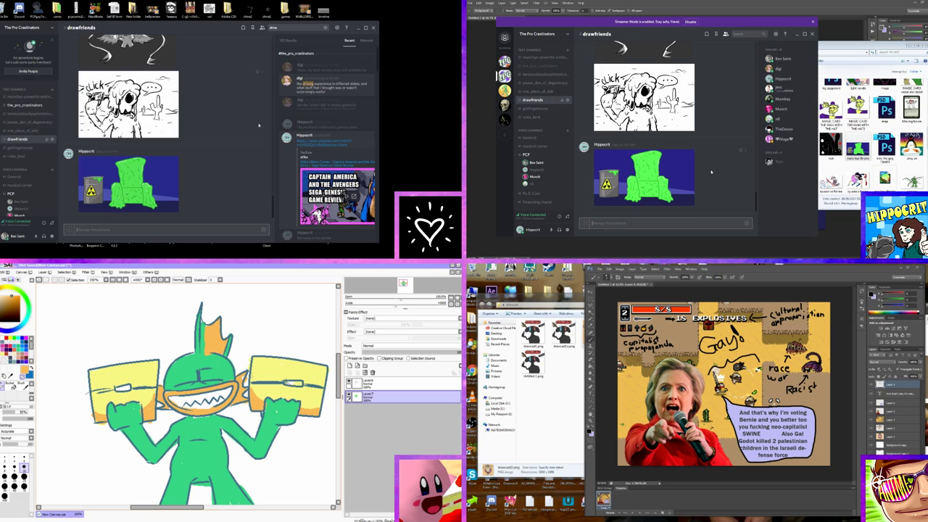
key("x")
scroll(206, 395, "down", 2)
left_click_drag(171, 439, 190, 456)
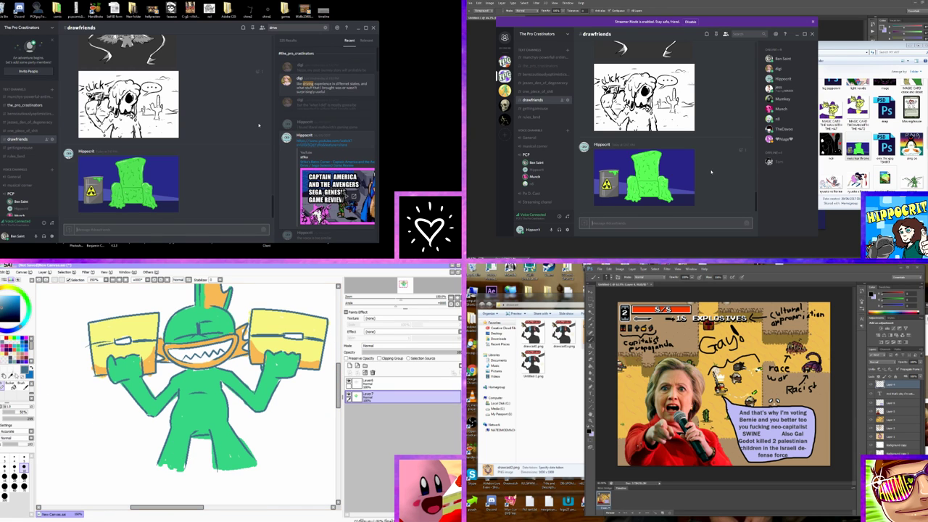
View the posted "CLICK" skull drawing and "18 EXPLOSIVES" collage enlarged, and close all open previews, including the green character's.
left_click(644, 97)
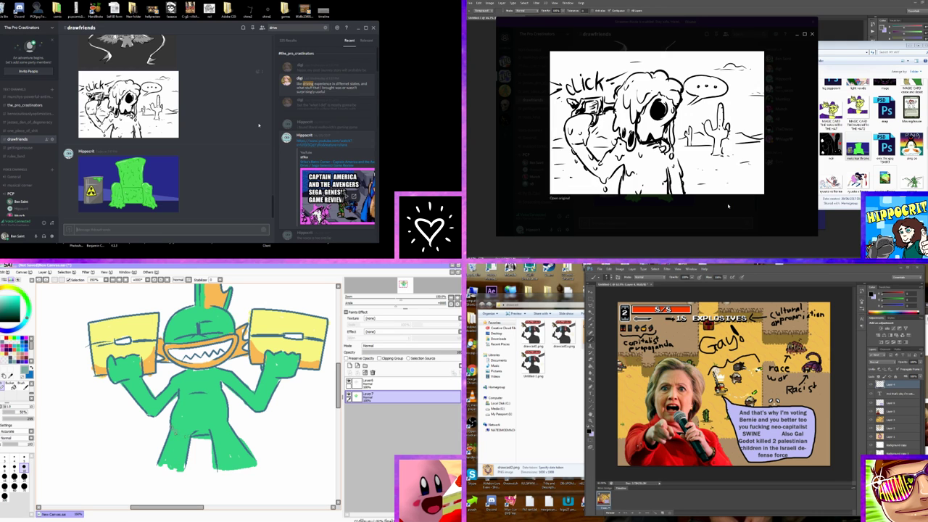
left_click(727, 205)
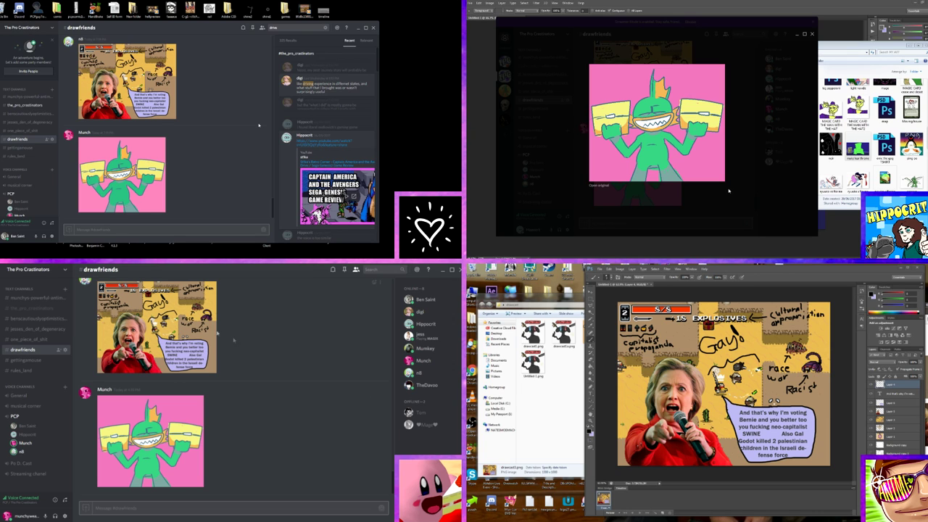
left_click(197, 362)
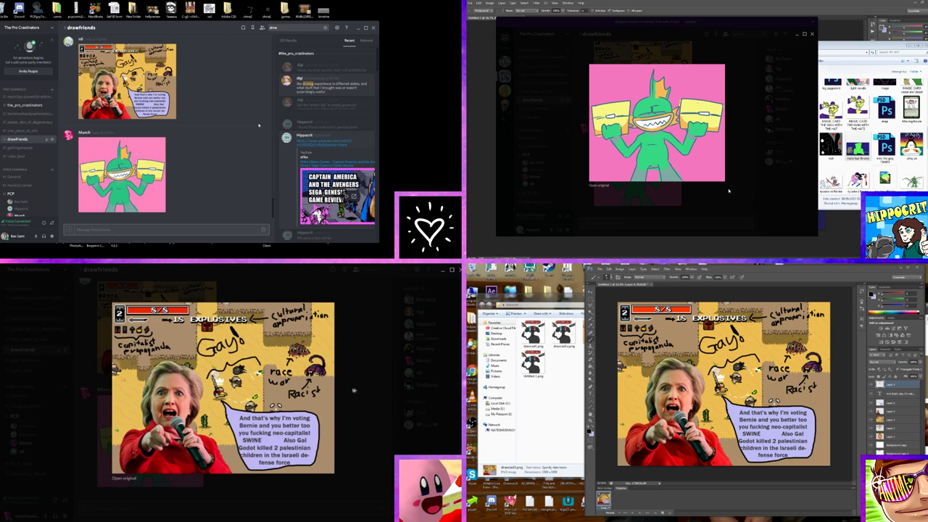
left_click(729, 191)
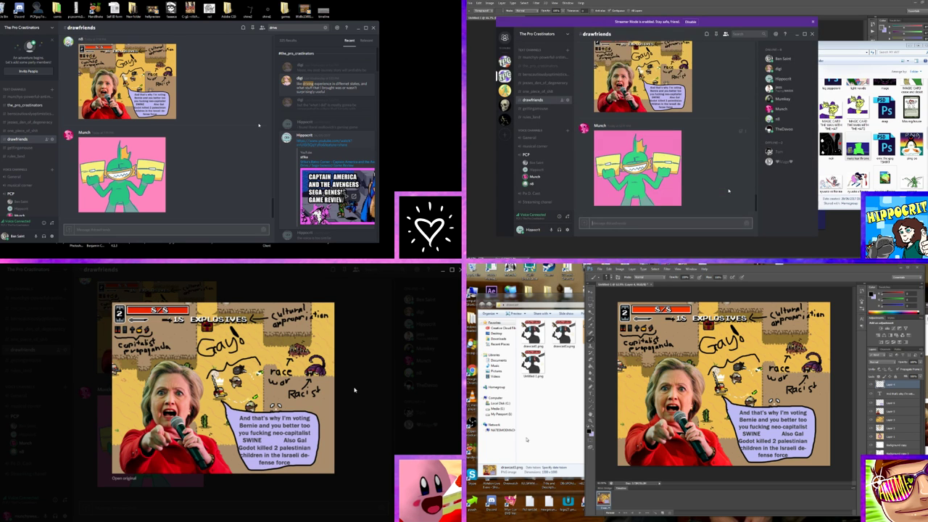
left_click(354, 388)
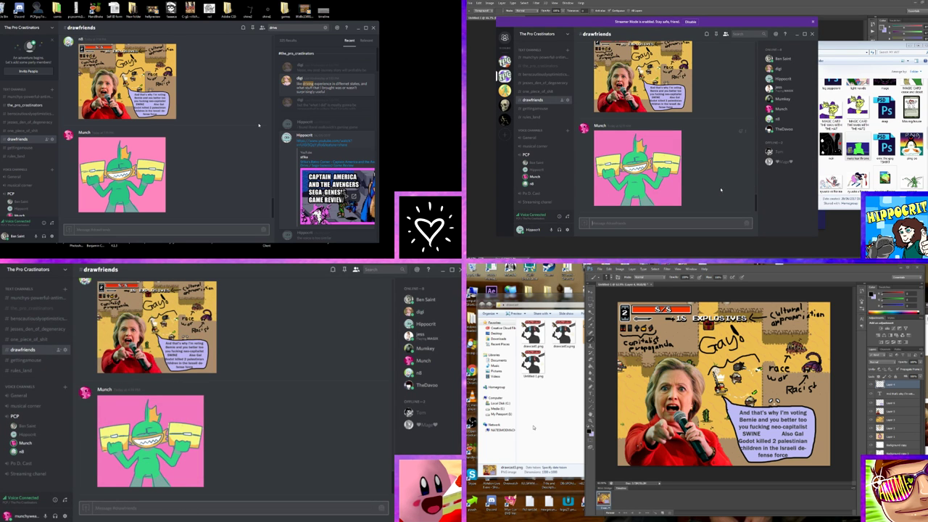
Switch to PaintTool SAI and clear the green character drawing from its layer to get a blank canvas.
key("alt+Tab")
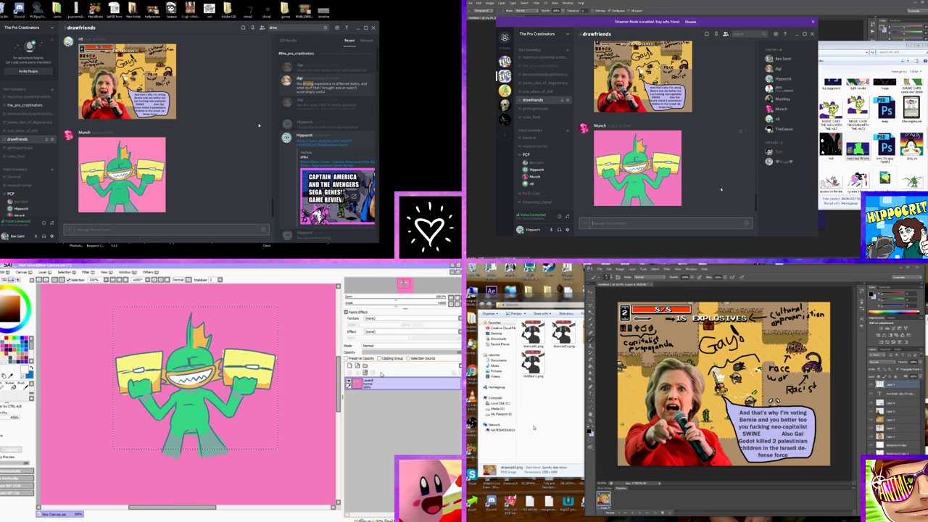
left_click(365, 371)
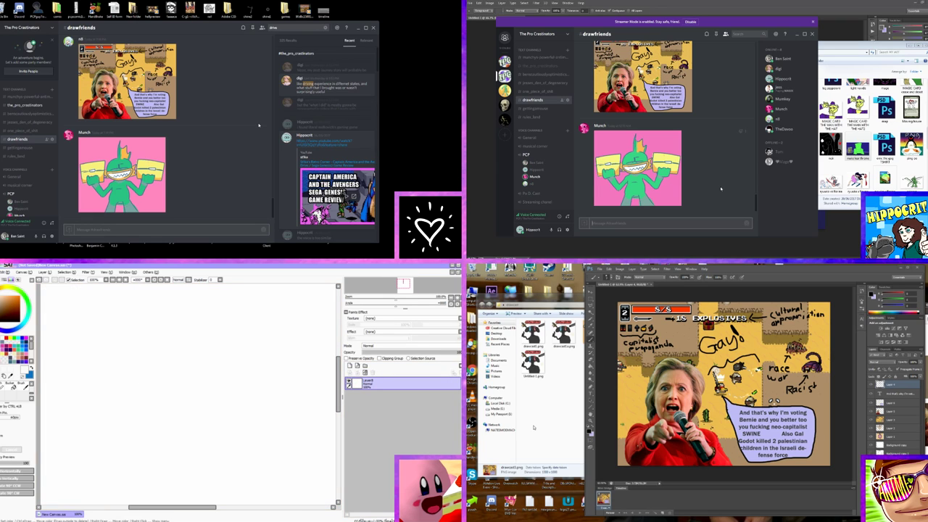
left_click(602, 268)
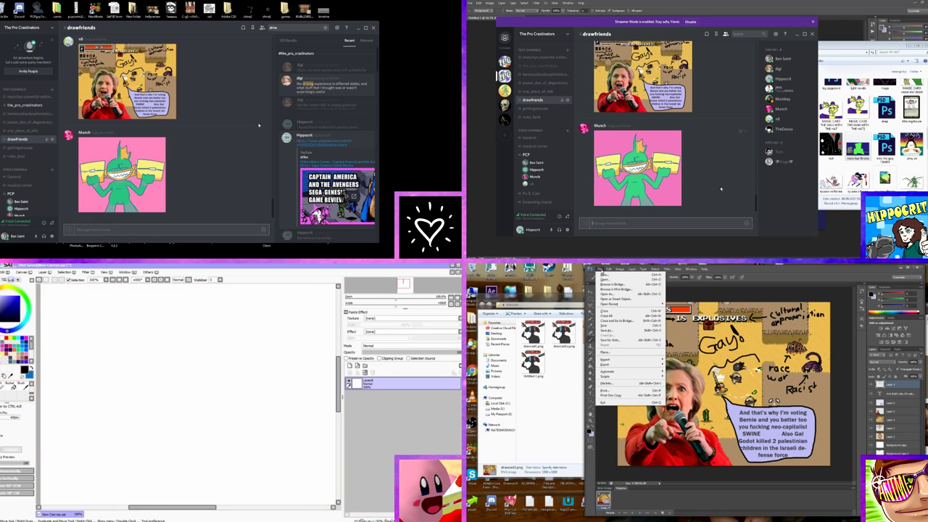
key("Escape")
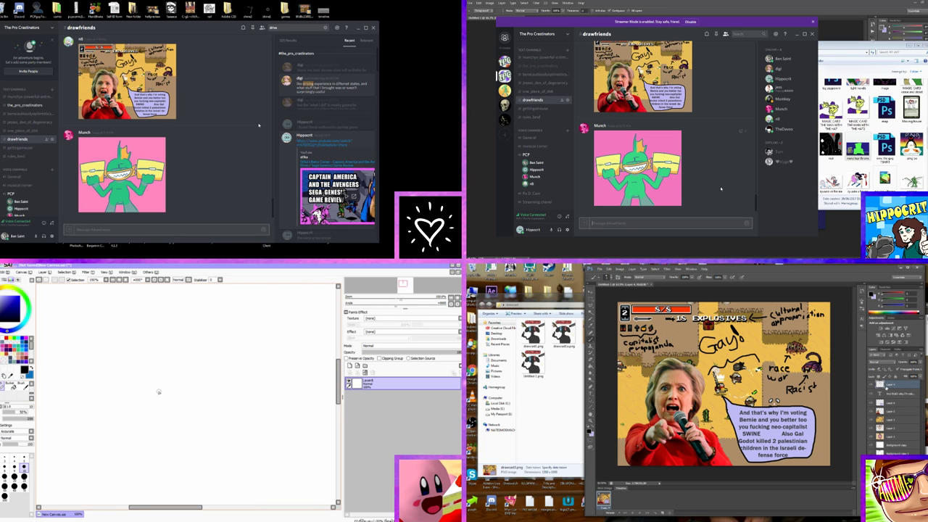
left_click_drag(147, 427, 166, 440)
left_click_drag(87, 342, 191, 452)
key("ctrl+z")
mouse_move(166, 338)
left_mouse_down()
mouse_move(159, 432)
mouse_move(198, 344)
mouse_move(193, 449)
mouse_move(178, 311)
mouse_move(145, 356)
mouse_move(250, 366)
left_mouse_up()
key("Delete")
left_click(697, 276)
key("Delete")
left_click(594, 401)
left_click_drag(156, 366, 252, 368)
left_click_drag(171, 406, 152, 412)
mouse_move(231, 392)
left_mouse_down()
mouse_move(226, 403)
mouse_move(246, 391)
left_mouse_up()
left_click_drag(174, 424, 243, 417)
left_click_drag(162, 410, 250, 413)
key("ctrl+z")
key("ctrl+z")
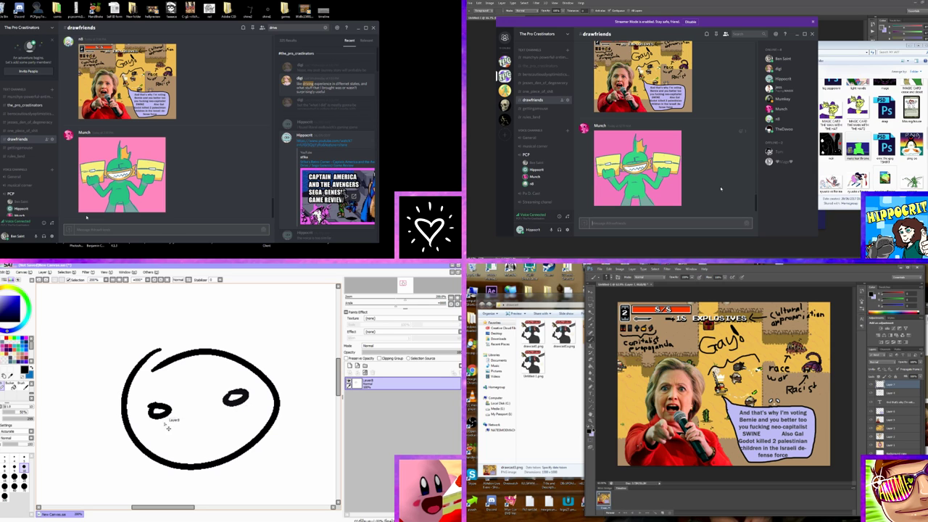
key("ctrl+z")
key("ctrl+z")
key("ctrl+z")
key("Delete")
Cover the "18 EXPLOSIVES" collage in Photoshop with a solid white layer.
left_click(589, 428)
mouse_move(138, 326)
left_mouse_down()
mouse_move(290, 414)
mouse_move(155, 331)
mouse_move(177, 406)
mouse_move(163, 329)
mouse_move(155, 330)
mouse_move(189, 407)
left_mouse_up()
key("Delete")
key("Return")
key("Delete")
left_click(602, 276)
Sketch a rounded head with crossing guide lines, a domed top, a short neck, narrow eyes and a nose in PaintTool SAI.
left_click_drag(120, 372, 268, 364)
mouse_move(132, 386)
left_mouse_down()
mouse_move(171, 411)
mouse_move(167, 419)
mouse_move(211, 418)
mouse_move(248, 400)
mouse_move(255, 370)
left_mouse_up()
left_click(608, 277)
left_click_drag(234, 403, 255, 367)
mouse_move(134, 365)
left_mouse_down()
mouse_move(136, 319)
mouse_move(191, 296)
mouse_move(238, 312)
mouse_move(256, 363)
left_mouse_up()
key("ctrl+z")
key("Return")
mouse_move(210, 300)
left_mouse_down()
mouse_move(252, 337)
mouse_move(243, 352)
left_mouse_up()
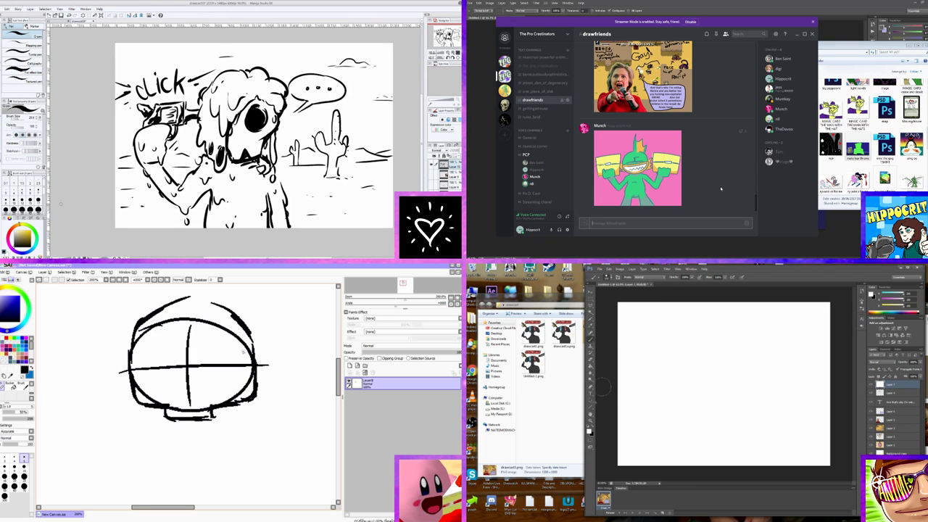
mouse_move(167, 368)
left_mouse_down()
mouse_move(178, 357)
mouse_move(168, 367)
mouse_move(243, 361)
mouse_move(204, 356)
mouse_move(184, 392)
mouse_move(210, 377)
left_mouse_up()
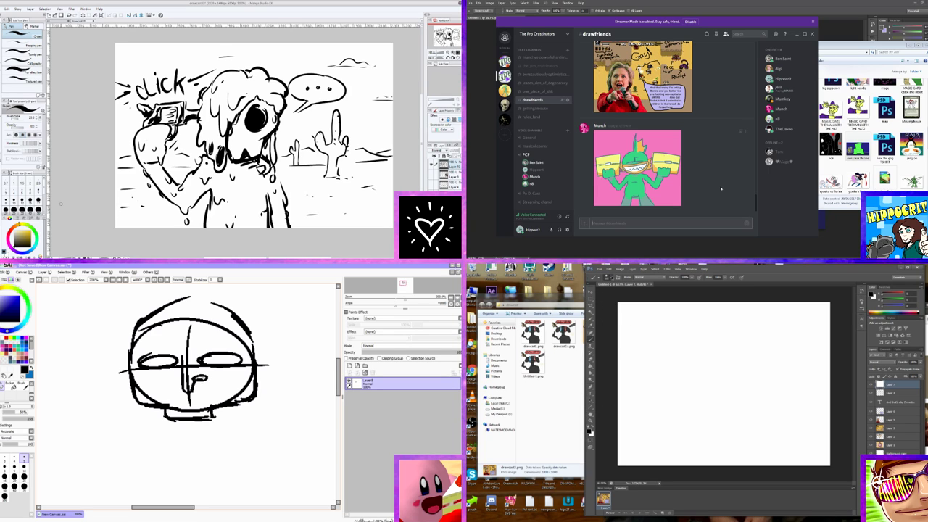
Choose a small hard brush in Photoshop and draw a jagged black mouth line across the middle of the white canvas.
left_click(607, 276)
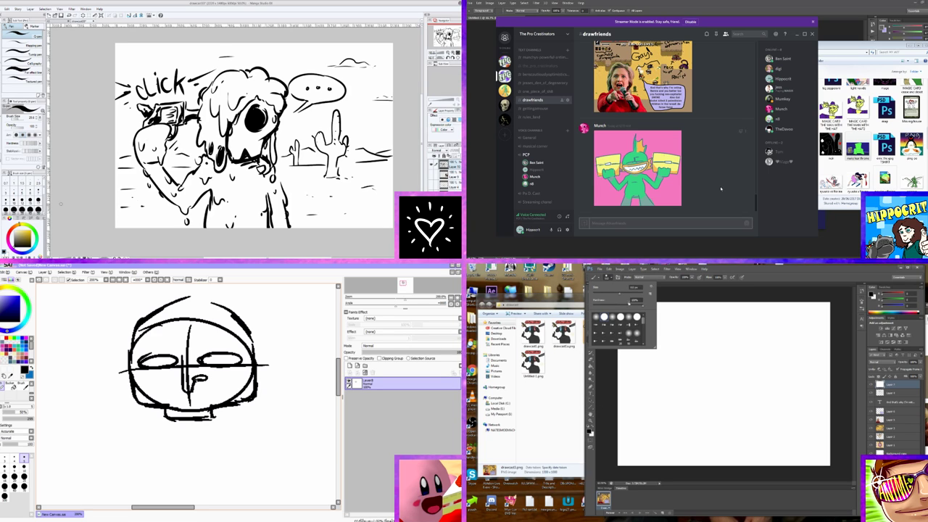
left_click(713, 418)
key("ctrl+z")
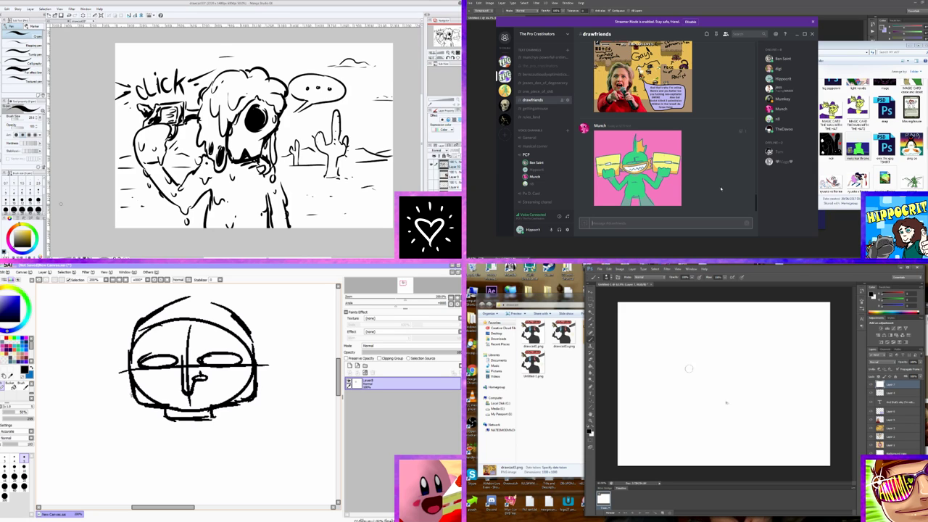
left_click(607, 276)
left_click_drag(186, 403, 235, 392)
scroll(192, 370, "up", 4)
left_click(734, 394)
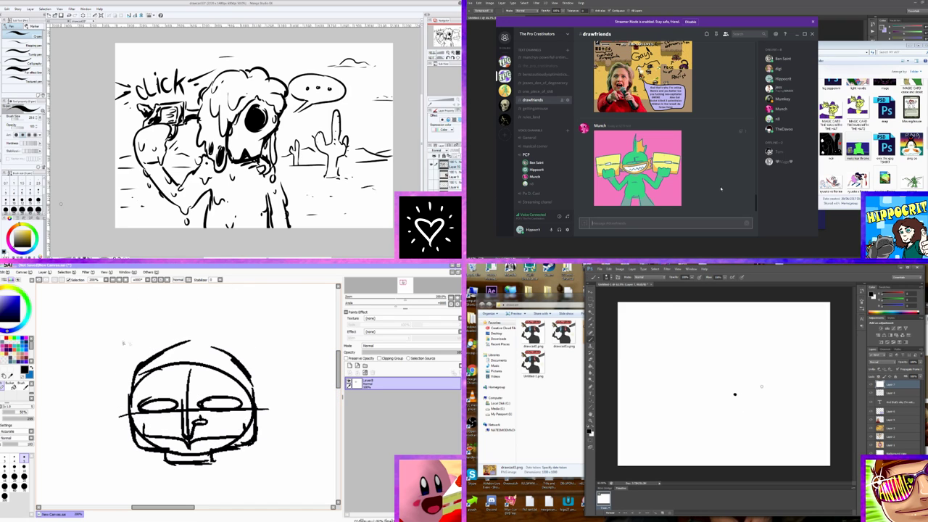
mouse_move(735, 394)
left_mouse_down()
mouse_move(764, 385)
mouse_move(761, 398)
mouse_move(740, 405)
mouse_move(690, 397)
left_mouse_up()
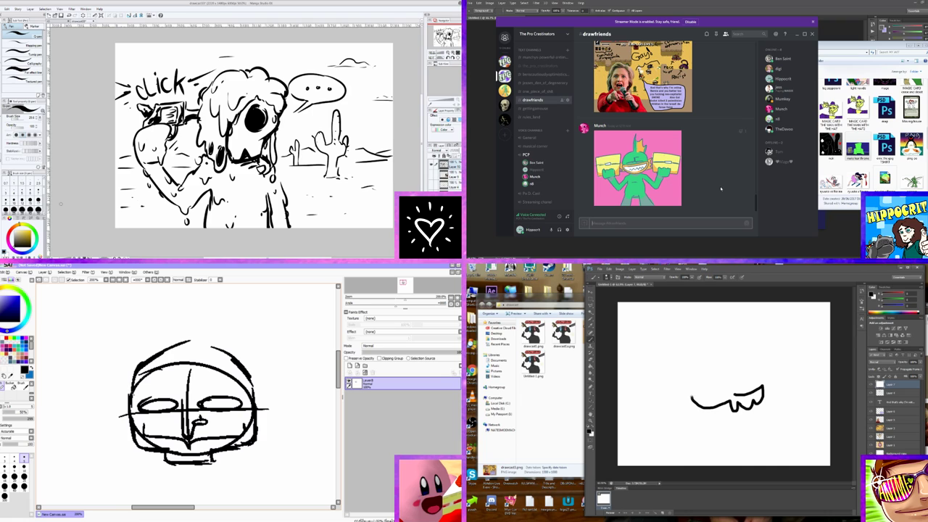
Draw long hair spikes around the head in PaintTool SAI and step back the last mouth strokes in Photoshop.
mouse_move(129, 387)
left_mouse_down()
mouse_move(87, 353)
mouse_move(87, 316)
left_mouse_up()
mouse_move(87, 316)
left_mouse_down()
mouse_move(113, 323)
mouse_move(96, 322)
left_mouse_up()
left_click_drag(152, 339, 99, 287)
mouse_move(99, 290)
left_mouse_down()
mouse_move(235, 304)
mouse_move(287, 373)
left_mouse_up()
key("ctrl+alt+z")
key("ctrl+alt+z")
key("ctrl+alt+z")
Outline a mouth with jagged teeth in Photoshop and add the remaining side spikes and pointed hairline to the SAI head.
left_click_drag(730, 390, 770, 382)
left_click_drag(288, 371, 270, 392)
left_click_drag(770, 384, 755, 400)
left_click_drag(270, 391, 256, 413)
left_click_drag(755, 400, 714, 408)
left_click_drag(137, 387, 190, 363)
left_click_drag(187, 360, 187, 387)
mouse_move(714, 407)
left_mouse_down()
mouse_move(690, 402)
mouse_move(672, 389)
mouse_move(733, 391)
left_mouse_up()
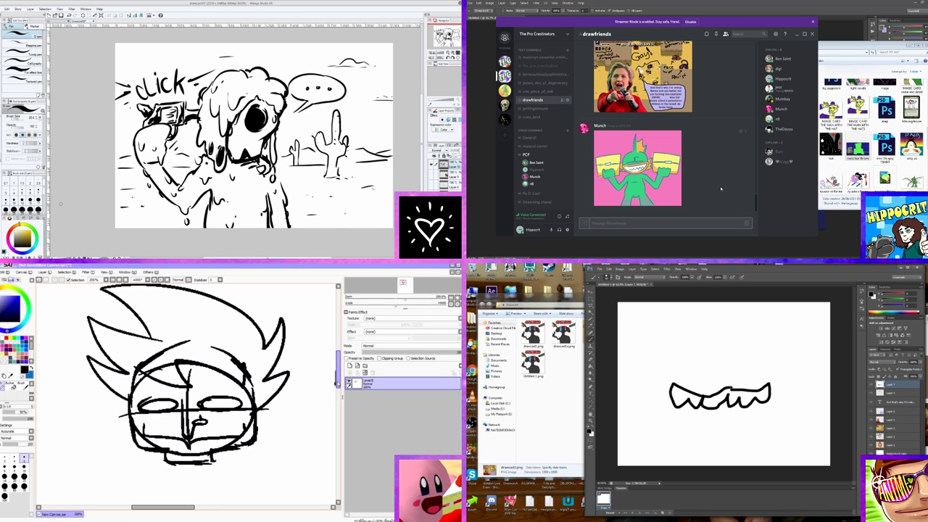
Draw a curved line rising from the jagged mouth toward the upper middle of the Photoshop canvas.
scroll(189, 377, "down", 2)
mouse_move(717, 349)
left_mouse_down()
mouse_move(738, 357)
mouse_move(754, 382)
left_mouse_up()
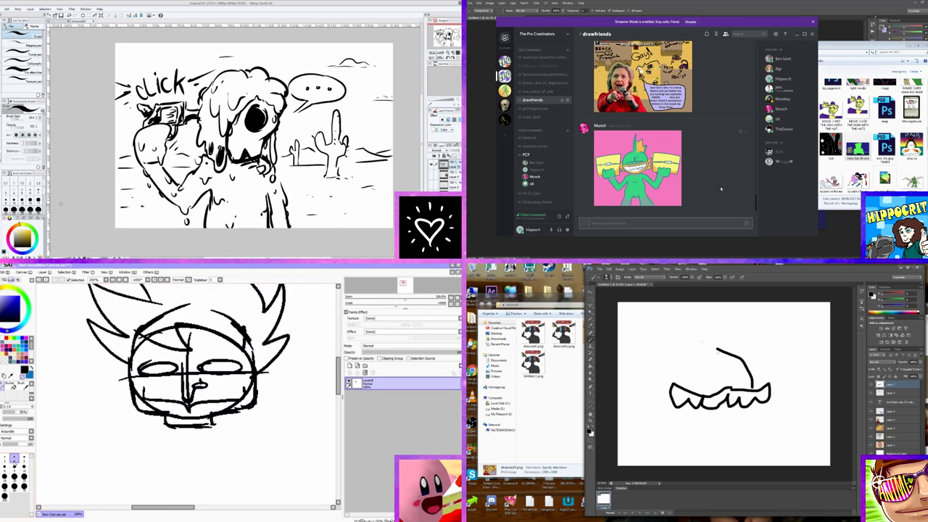
mouse_move(718, 348)
left_mouse_down()
mouse_move(687, 386)
mouse_move(678, 338)
mouse_move(701, 328)
left_mouse_up()
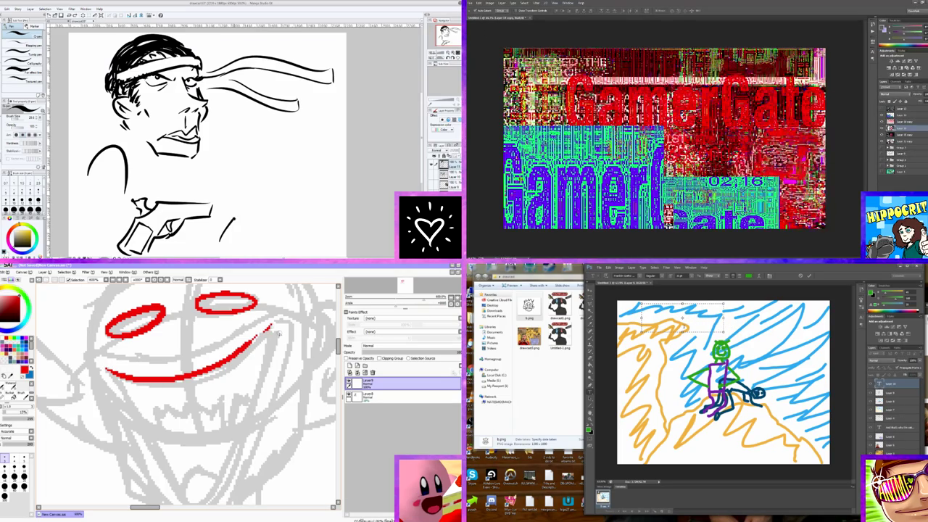
Sketch a second revolver beside the first one and set the "ETHICS" text colour to black.
mouse_move(253, 202)
left_mouse_down()
mouse_move(303, 192)
mouse_move(310, 215)
mouse_move(267, 219)
mouse_move(230, 253)
left_mouse_up()
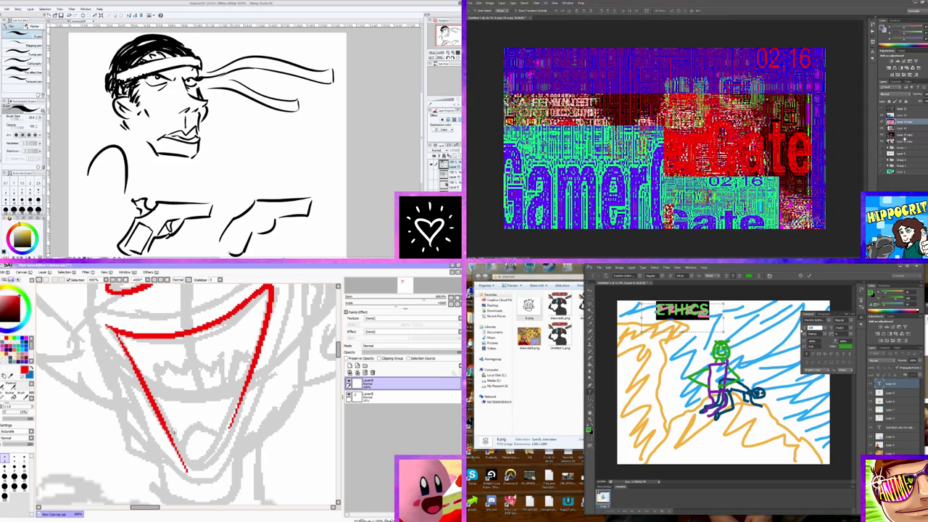
left_click(478, 3)
left_click(479, 3)
left_click(502, 3)
left_click(588, 430)
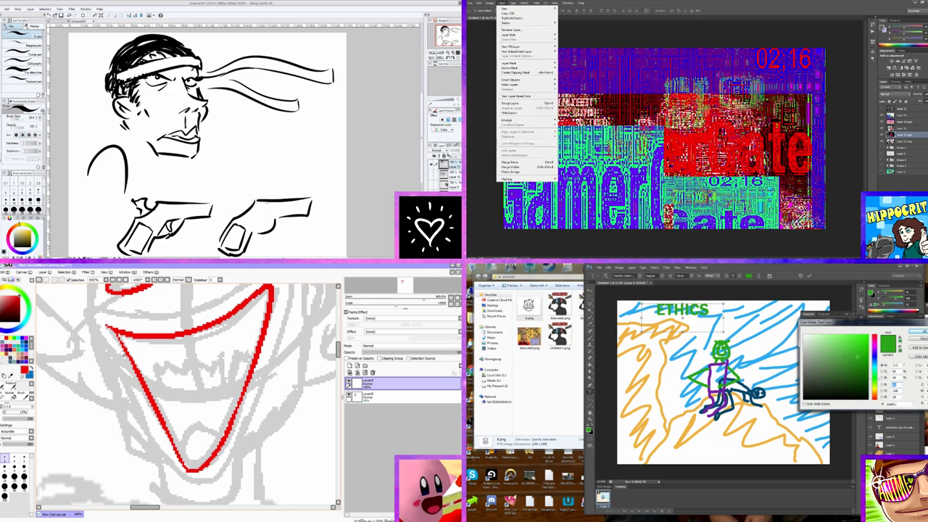
key("Escape")
key("Return")
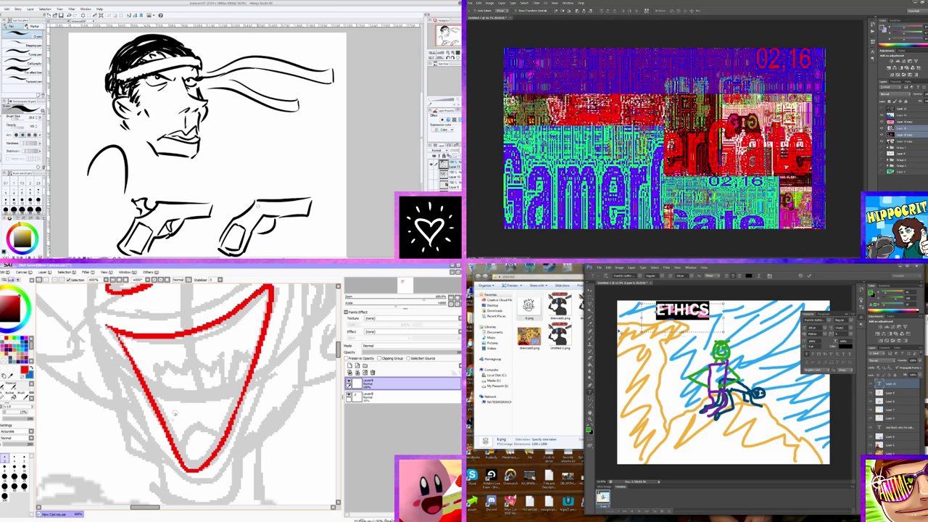
Commit the "ETHICS" text and duplicate its layer.
left_click(590, 300)
key("ctrl+z")
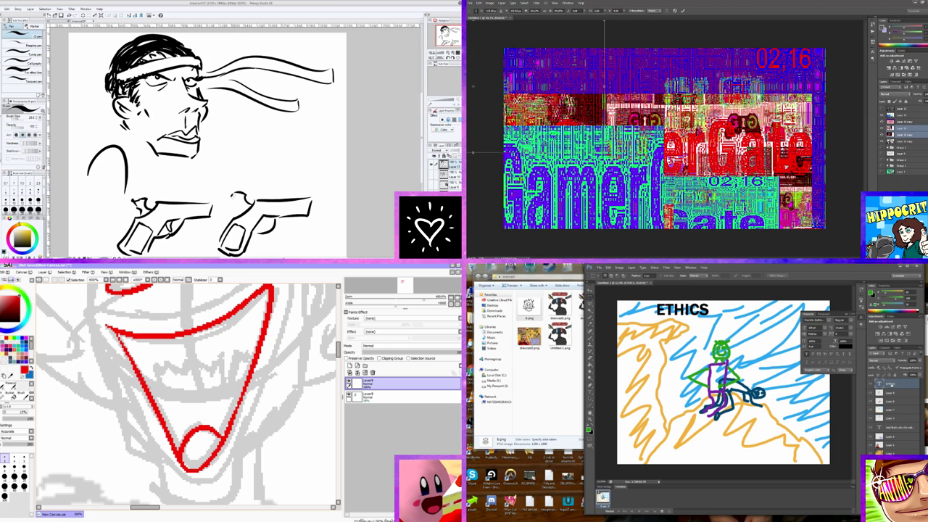
right_click(897, 333)
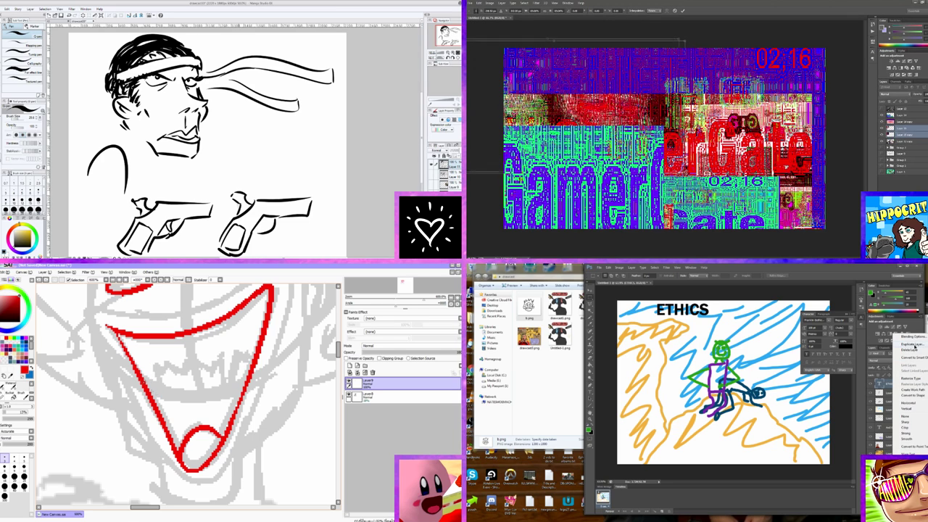
left_click(897, 343)
key("Return")
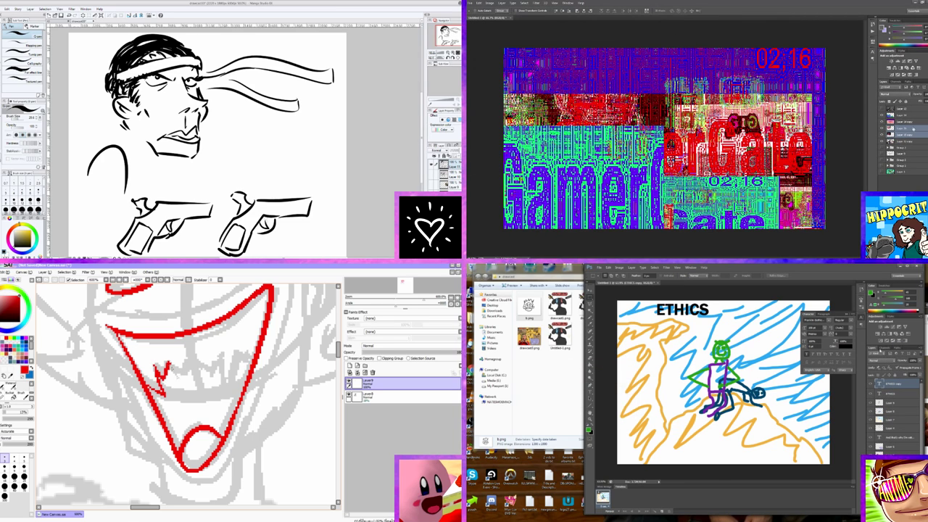
Move one "ETHICS" text to the lower-right corner, adjust the upper one, and trace the grin's jagged teeth in red.
left_click_drag(195, 360, 155, 381)
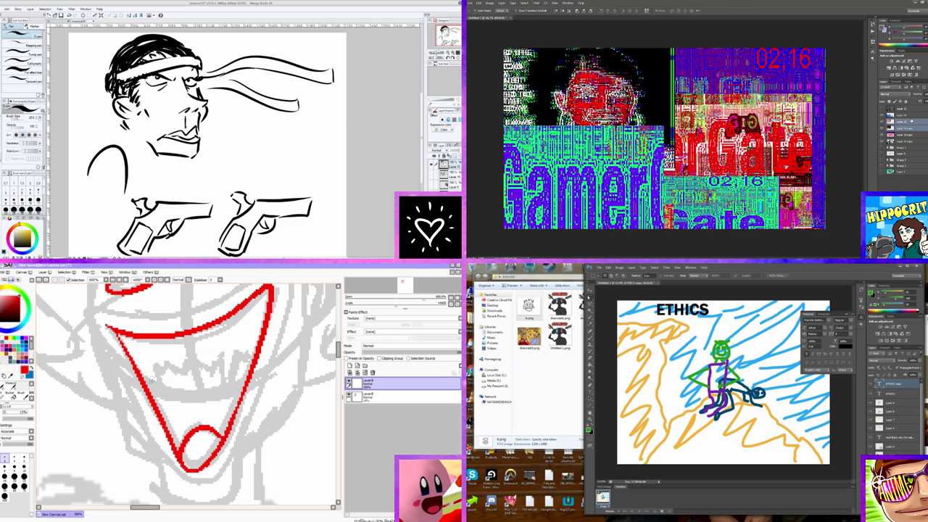
left_click_drag(692, 302, 798, 438)
scroll(243, 138, "up", 1)
left_click_drag(218, 355, 251, 363)
left_click_drag(678, 311, 668, 321)
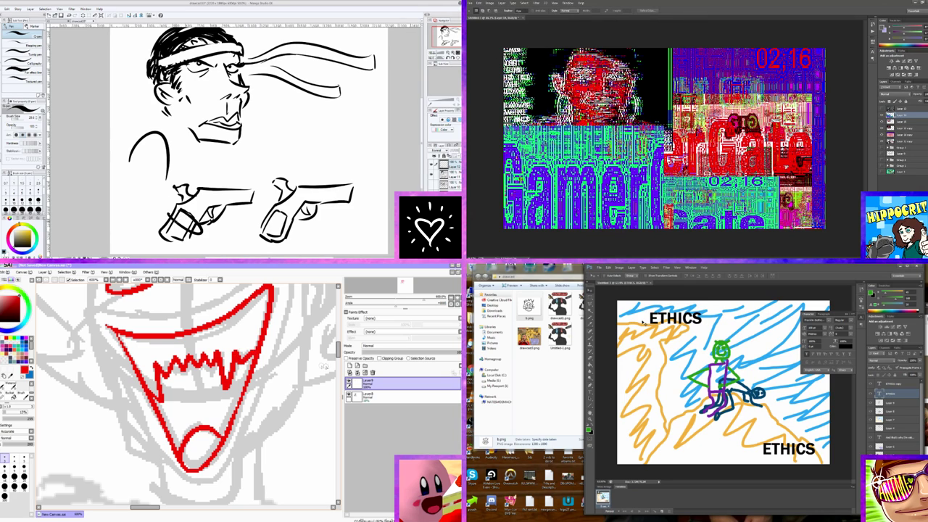
scroll(188, 395, "up", 4)
scroll(187, 378, "up", 6)
left_click_drag(676, 317, 682, 316)
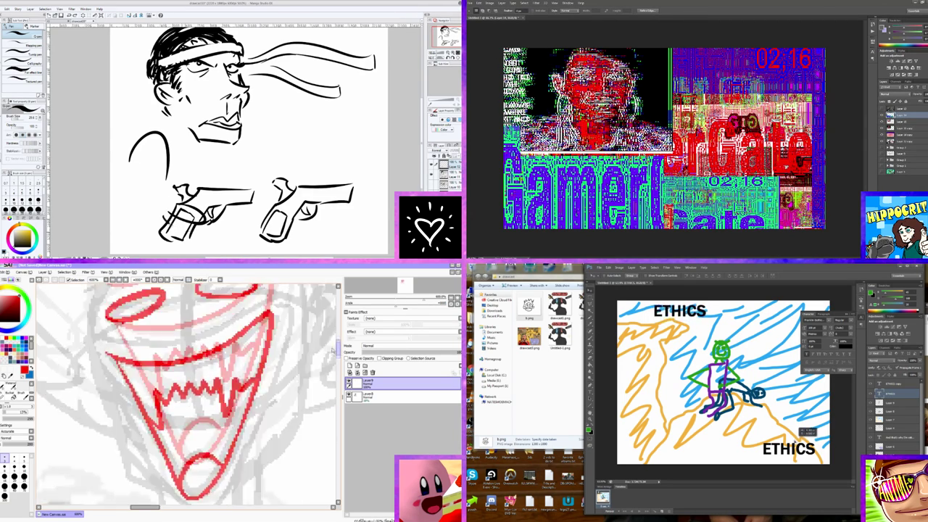
Draw fingers gripping the first revolver's handle and continue tracing the grinning face in red.
left_click_drag(168, 218, 186, 239)
left_click(486, 3)
mouse_move(197, 405)
left_mouse_down()
mouse_move(260, 354)
mouse_move(270, 402)
left_mouse_up()
scroll(217, 406, "down", 2)
Save the glitched GamerGate collage as a JPEG in the MY ART folder and begin replacing the lower "ETHICS" text with "Gam".
left_click(476, 3)
scroll(188, 394, "down", 8)
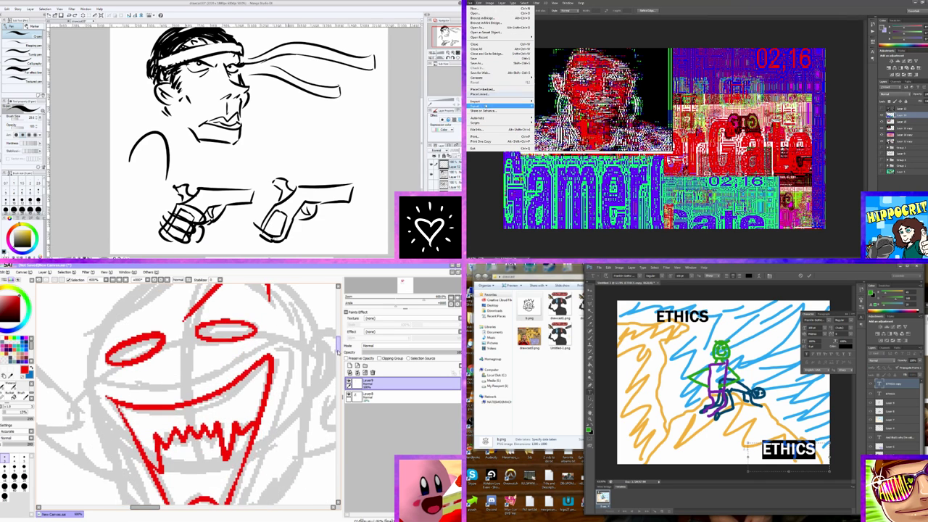
type("Gam")
left_click(481, 63)
left_click_drag(279, 196, 298, 212)
left_click(562, 196)
left_click_drag(145, 460, 102, 344)
key("ctrl+z")
left_click(551, 154)
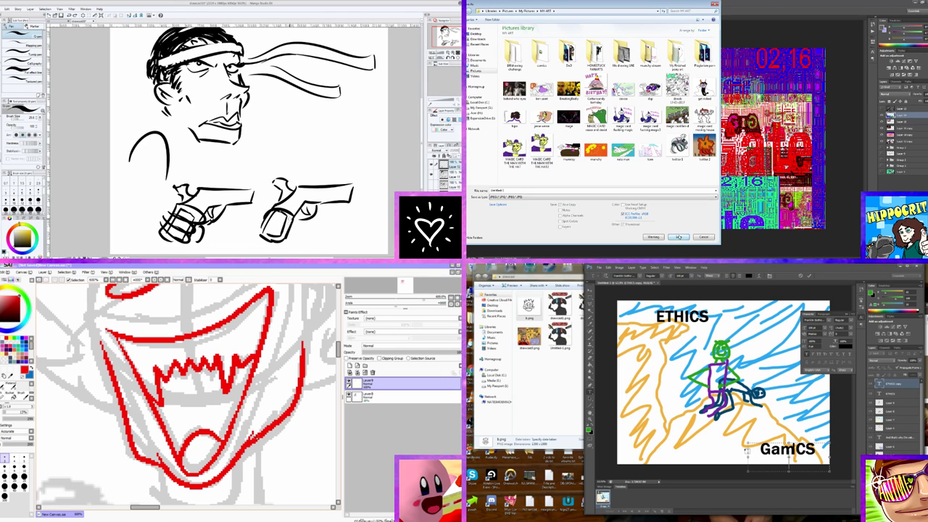
left_click(677, 236)
Move the JPEG Options dialog to the collage's side, add fingers to the second revolver, and complete the lower text as "Gaming".
left_click_drag(290, 200, 302, 216)
left_click(690, 86)
left_click(685, 67)
scroll(189, 395, "up", 3)
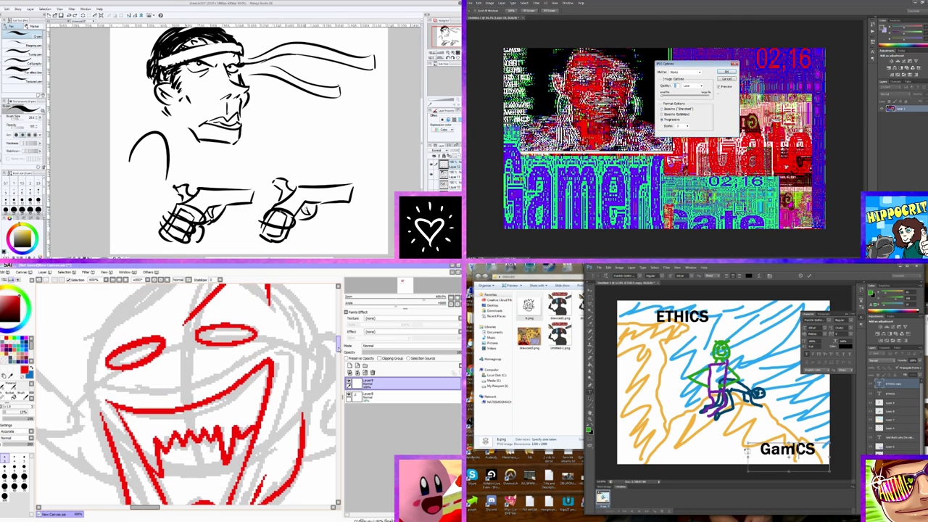
type("ing")
left_click_drag(678, 65, 849, 68)
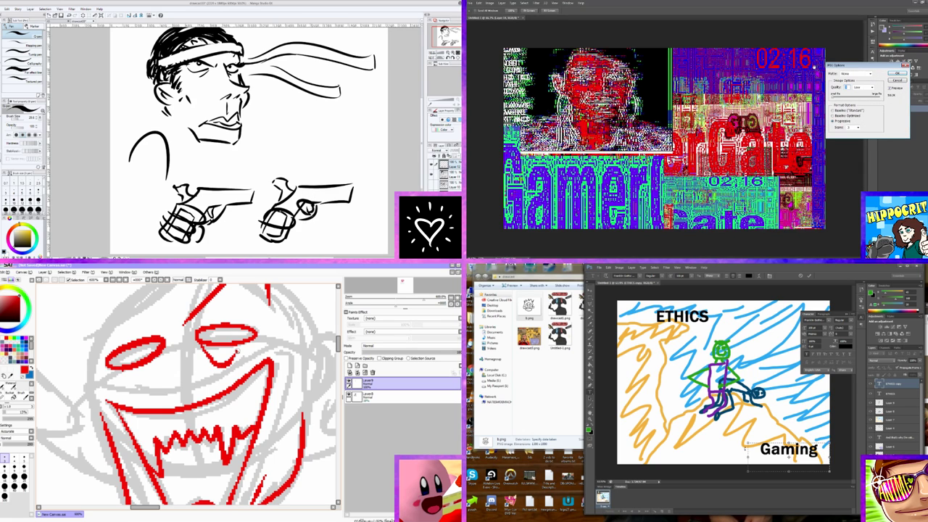
key("Return")
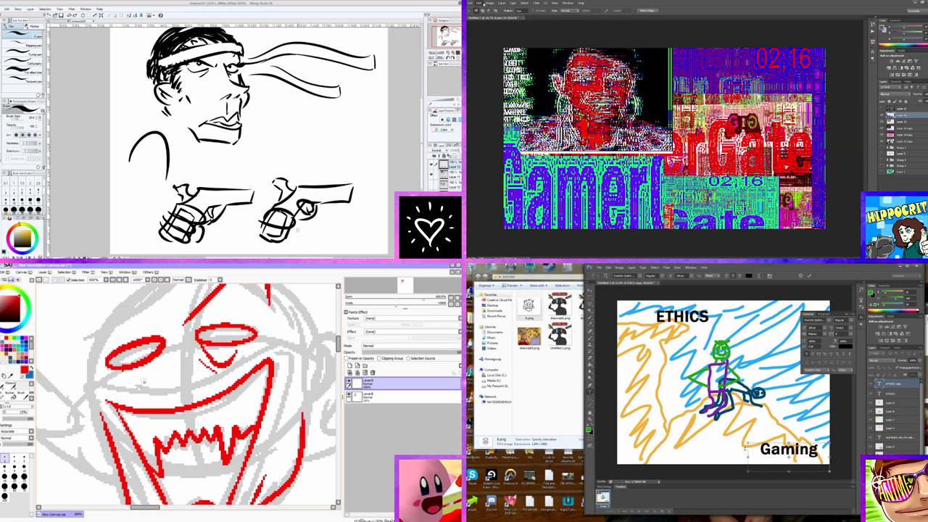
Paste the screenshot of the Photoshop window onto the GamerGate collage and draw red lines beneath the grinning face's eye.
left_click(478, 4)
left_click_drag(153, 367, 144, 385)
left_click(492, 48)
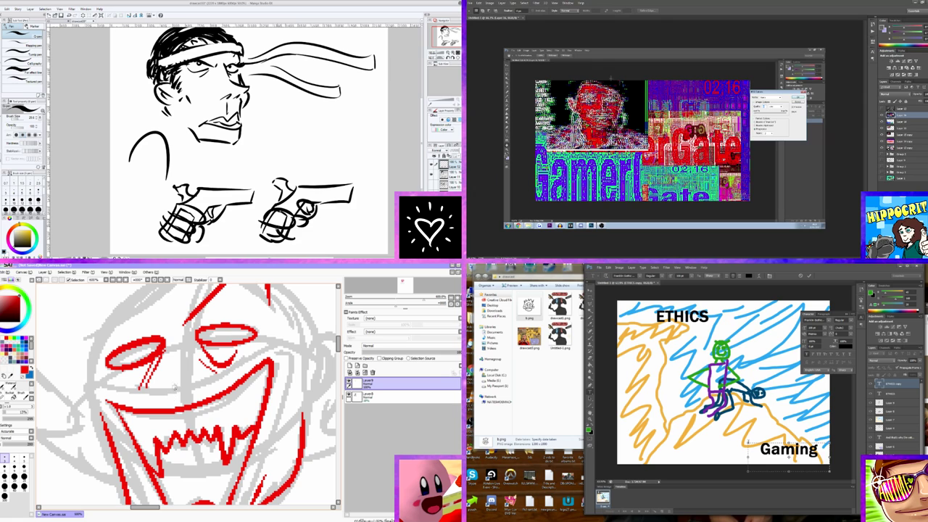
Extend the lower text to "Gaming Journalism" on two lines and move it into the canvas's lower-right corner.
type("Jour-")
key("Return")
type("nalism")
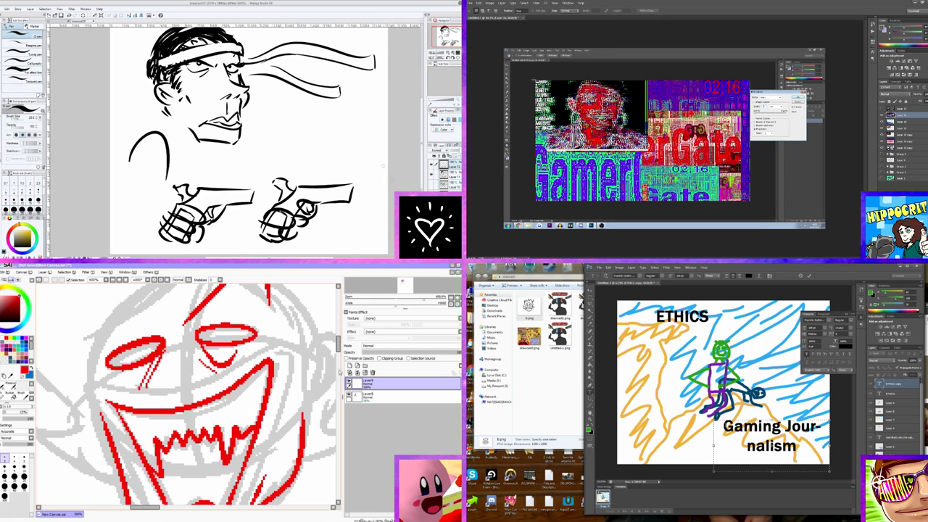
scroll(190, 394, "down", 3)
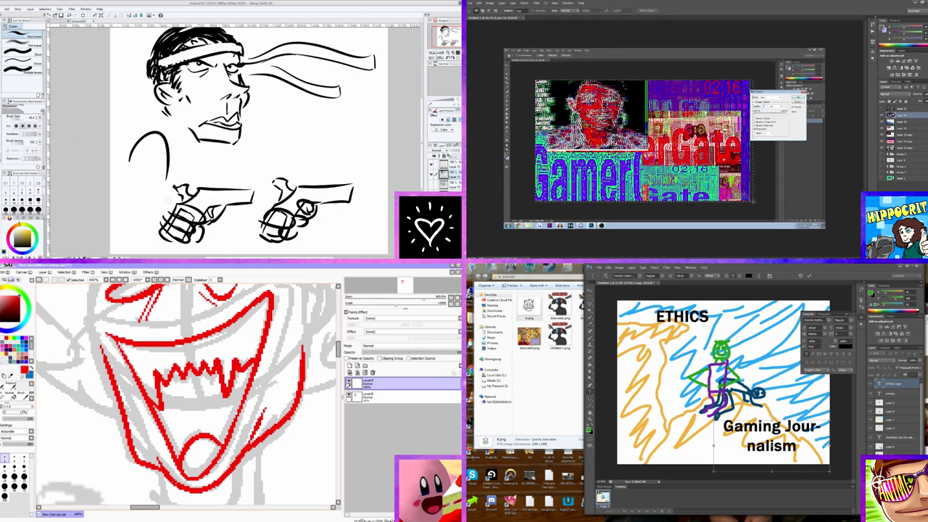
key("BackSpace")
key("BackSpace")
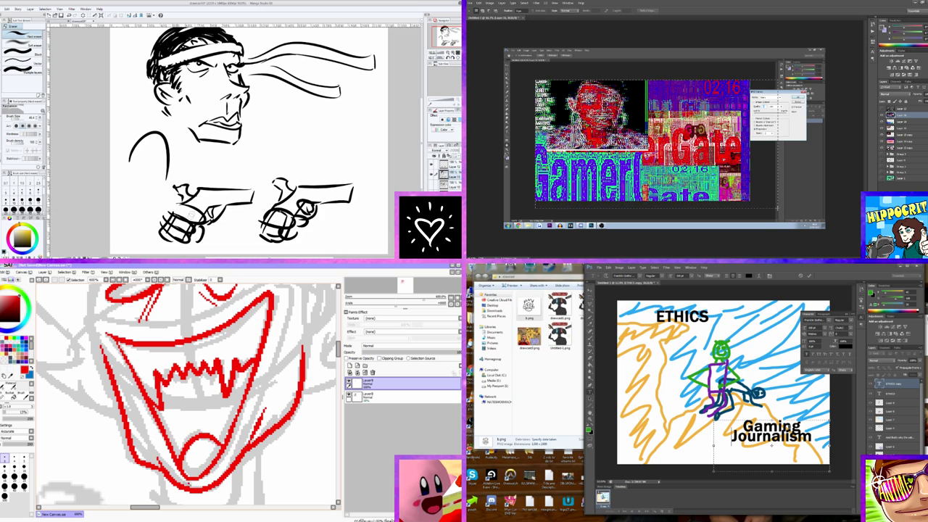
key("ctrl+Return")
key("v")
left_click_drag(779, 425, 790, 435)
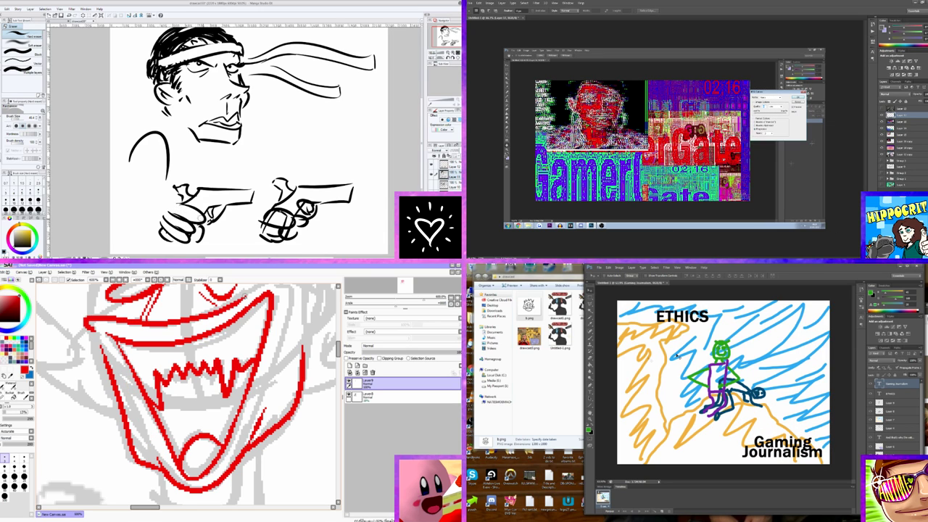
Enlarge and reposition the pasted screenshot on the collage with Free Transform, and select a drawing layer for brushing below "ETHICS".
scroll(189, 393, "up", 3)
key("b")
key("ctrl+t")
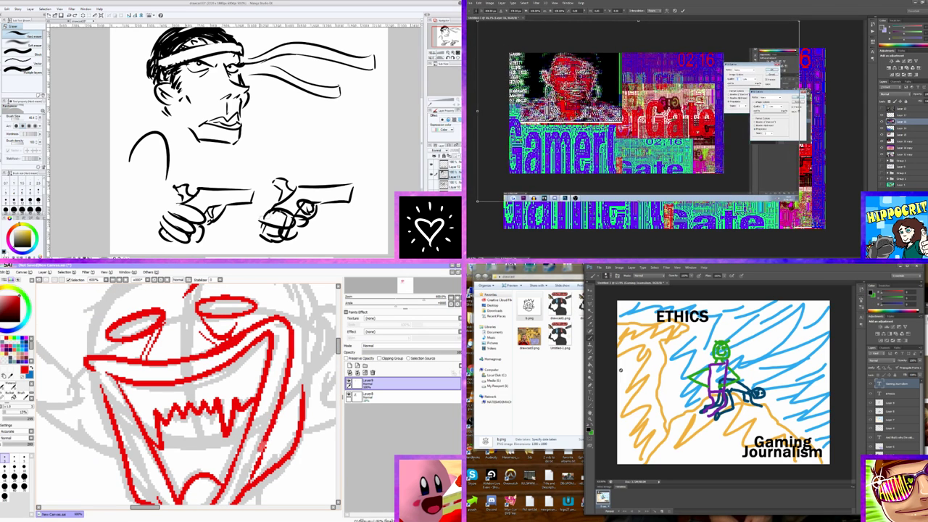
left_click(887, 402)
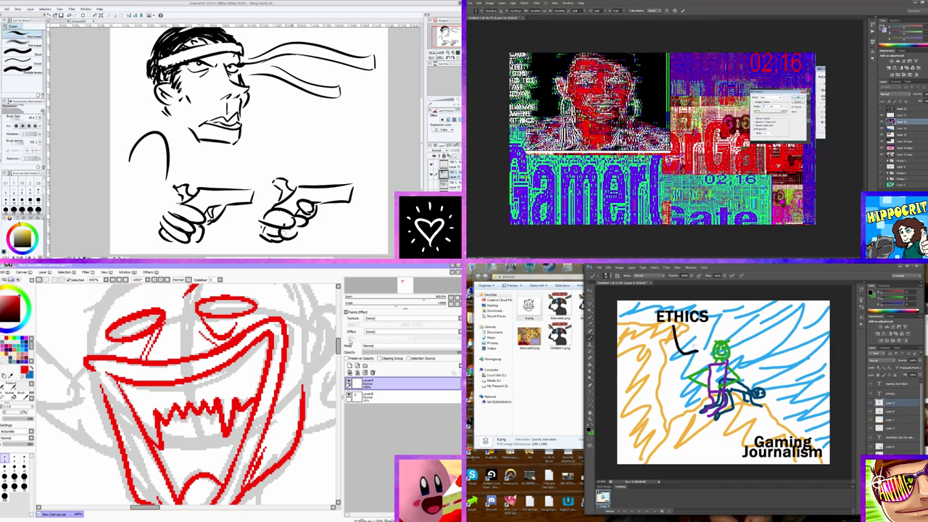
left_click(681, 11)
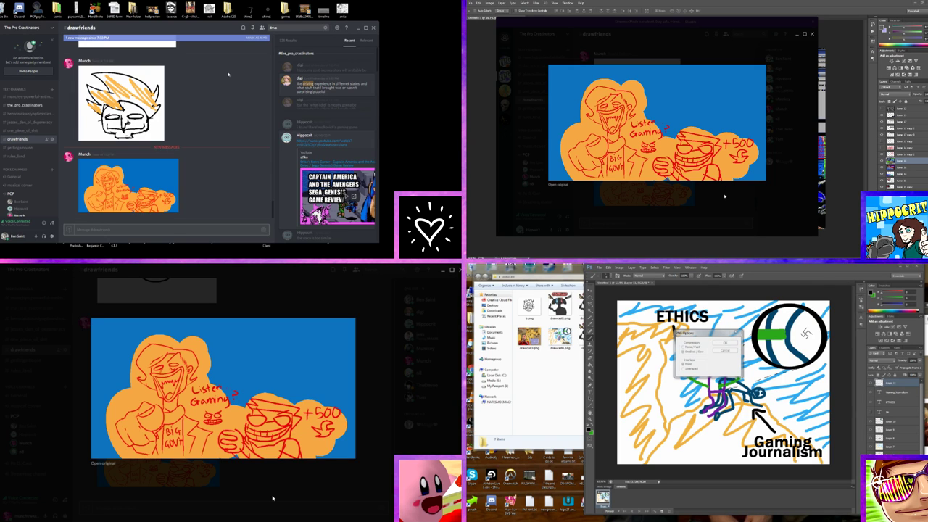
Close the enlarged preview of the orange and blue "Listen Gaming" drawing and return to the GamerGate collage.
left_click(272, 498)
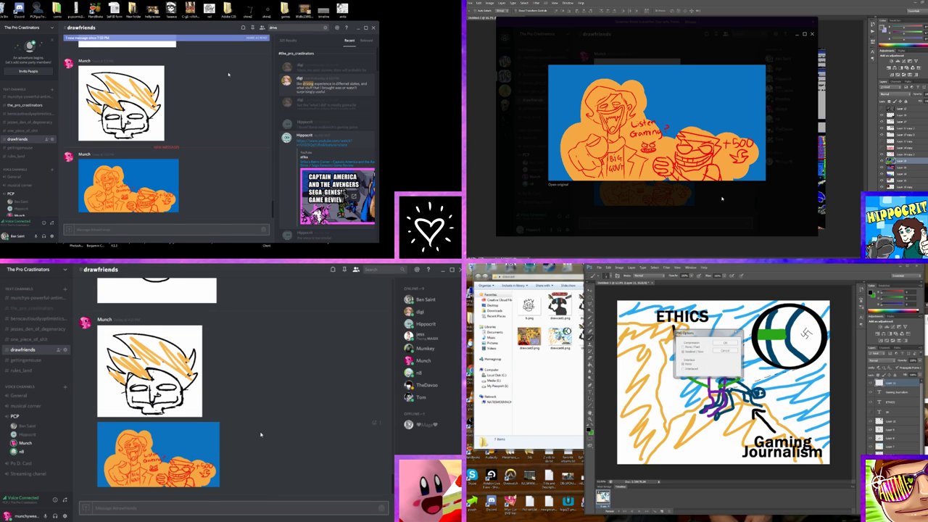
left_click(787, 2)
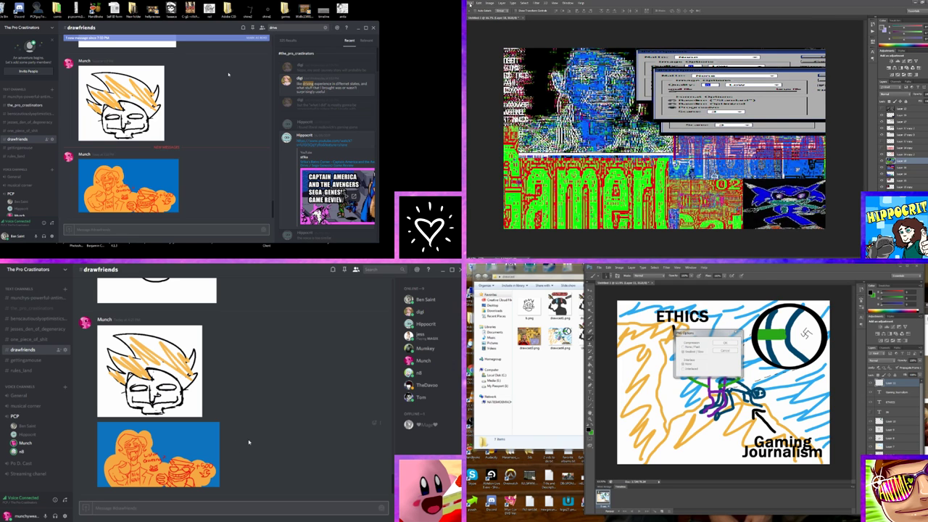
Save the GamerGate collage as a JPEG under a new name in MY ART, and post the "ETHICS" drawing to drawfriends.
left_click(469, 3)
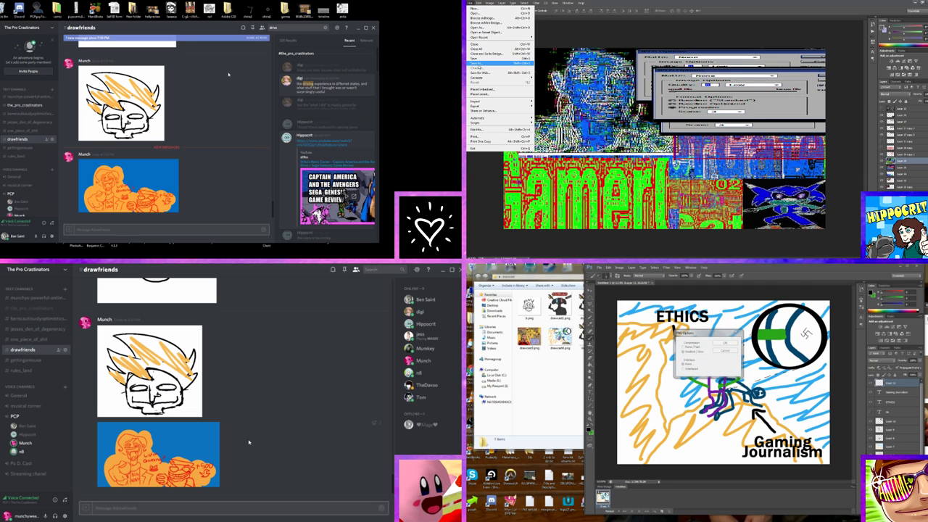
left_click(478, 64)
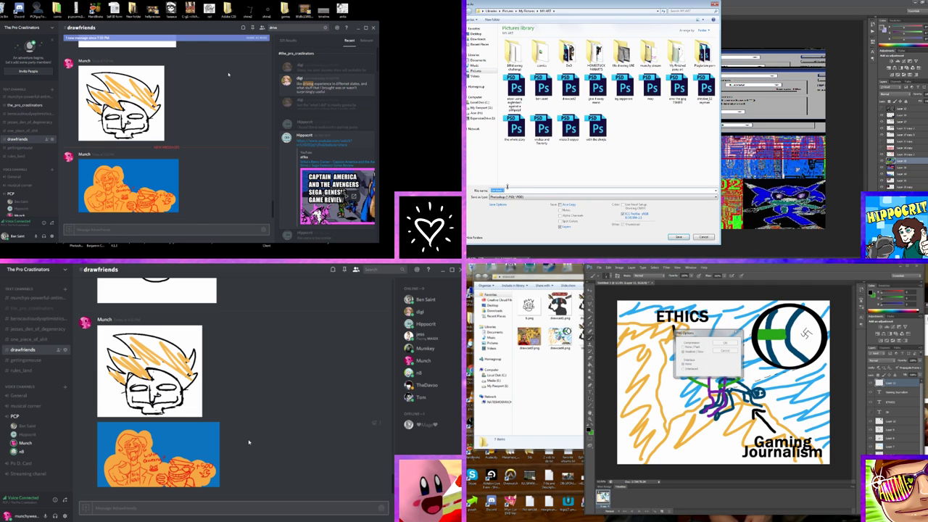
left_click(580, 197)
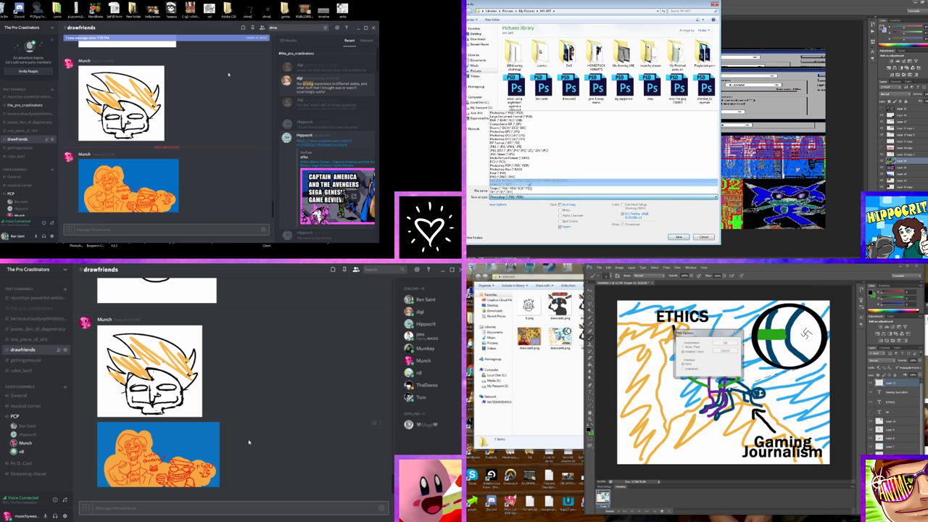
left_click(549, 156)
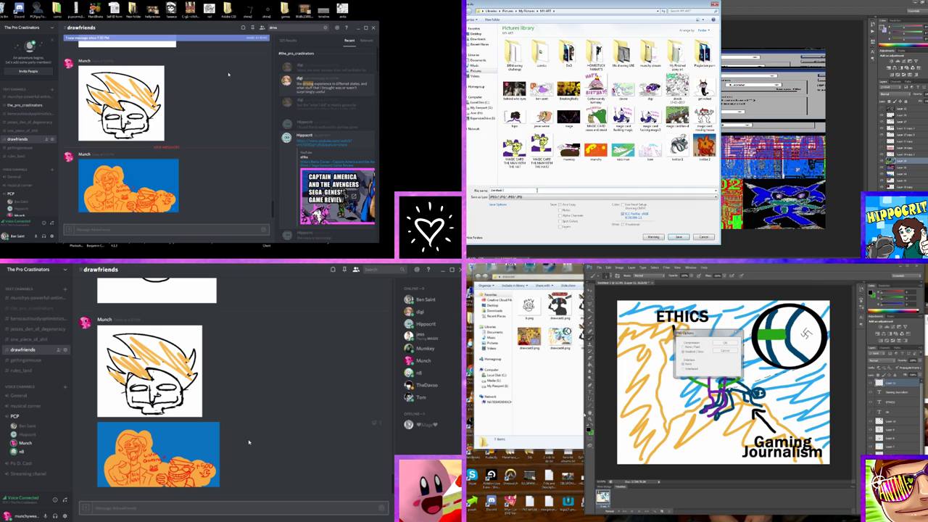
double_click(536, 190)
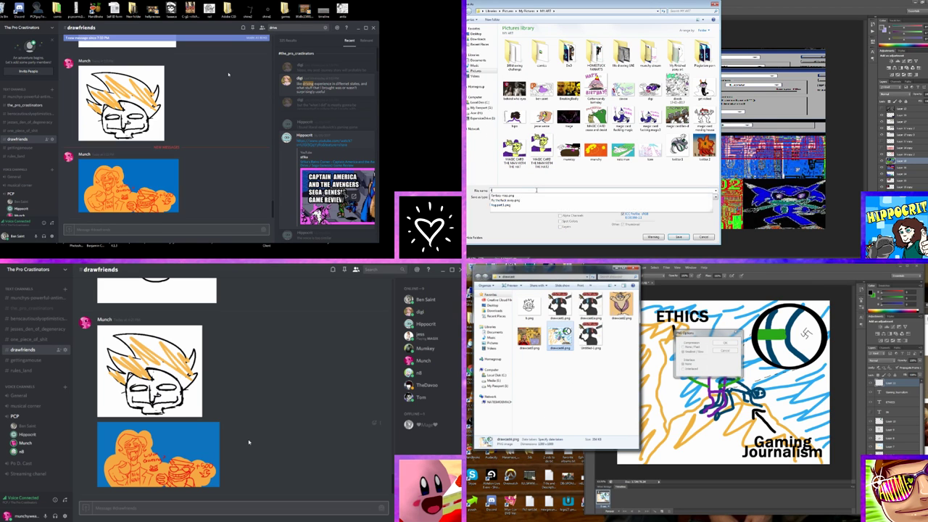
key("Return")
key("Return")
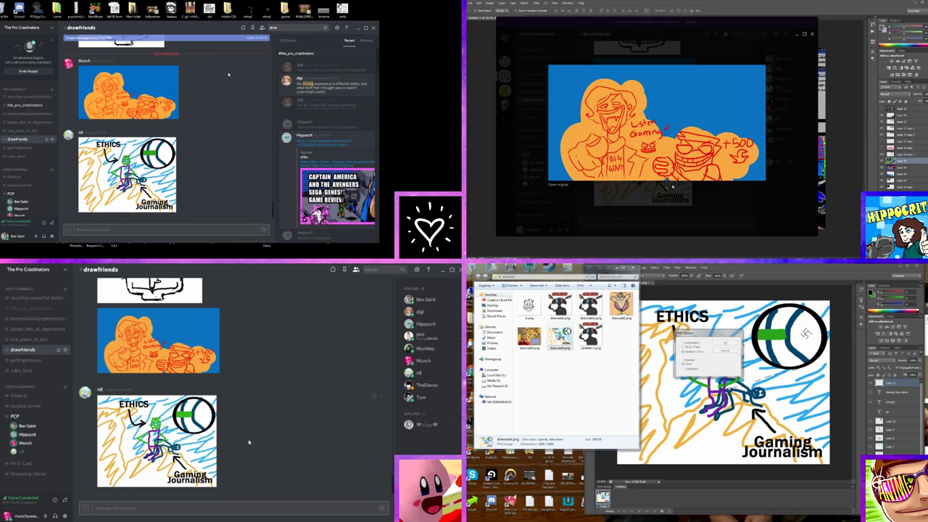